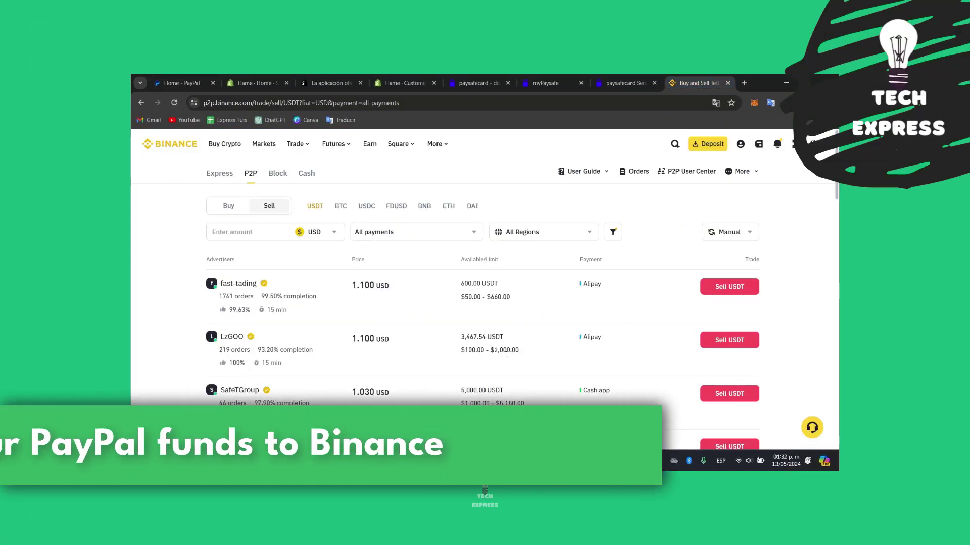
# - Reload Binance, then switch to the PayPal dashboard showing the $0.00 MXN balance
pyautogui.press('F5')
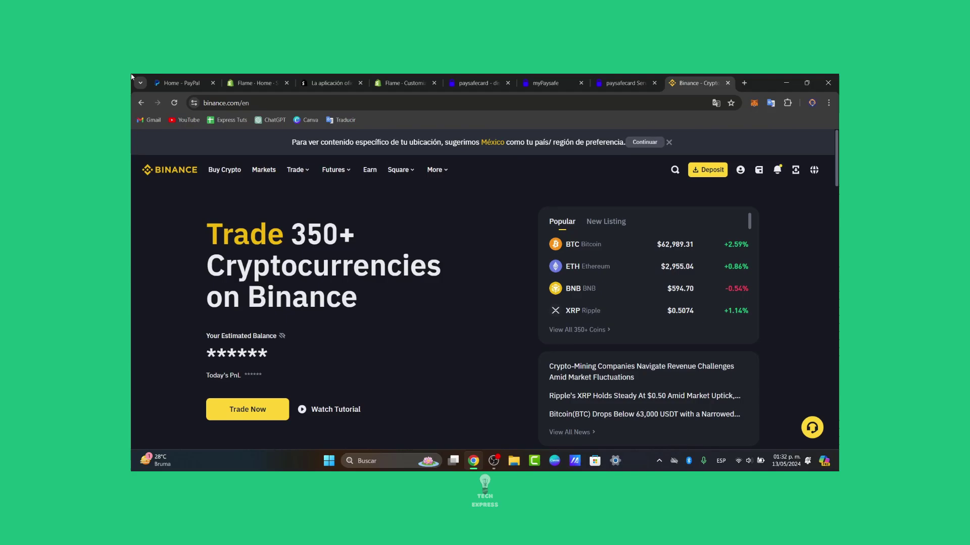
pyautogui.click(170, 80)
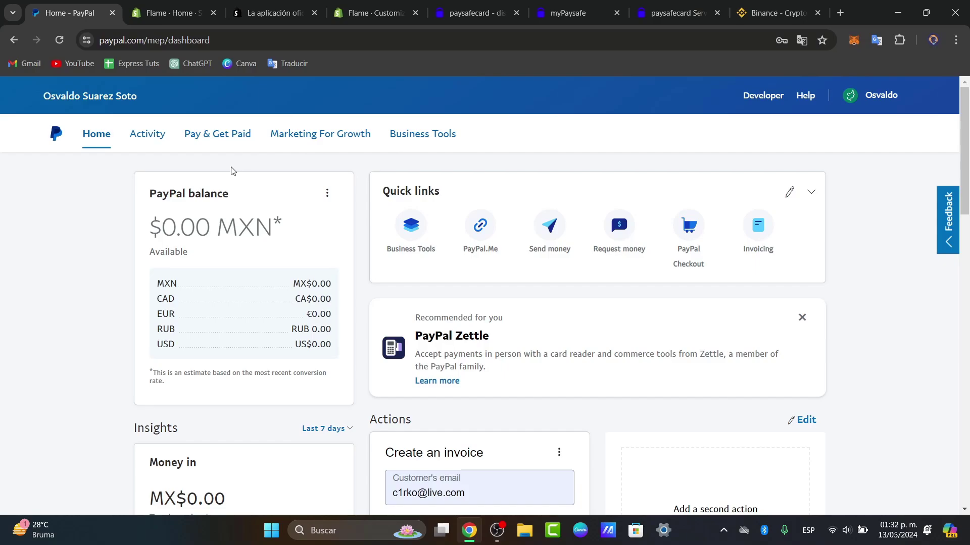
pyautogui.moveTo(177, 194); pyautogui.dragTo(246, 199)
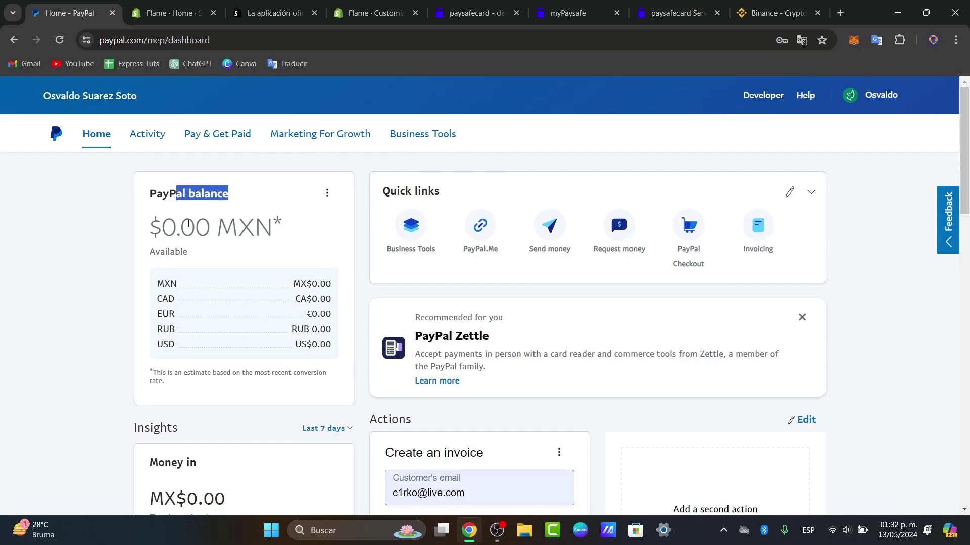
pyautogui.moveTo(162, 227); pyautogui.dragTo(283, 230)
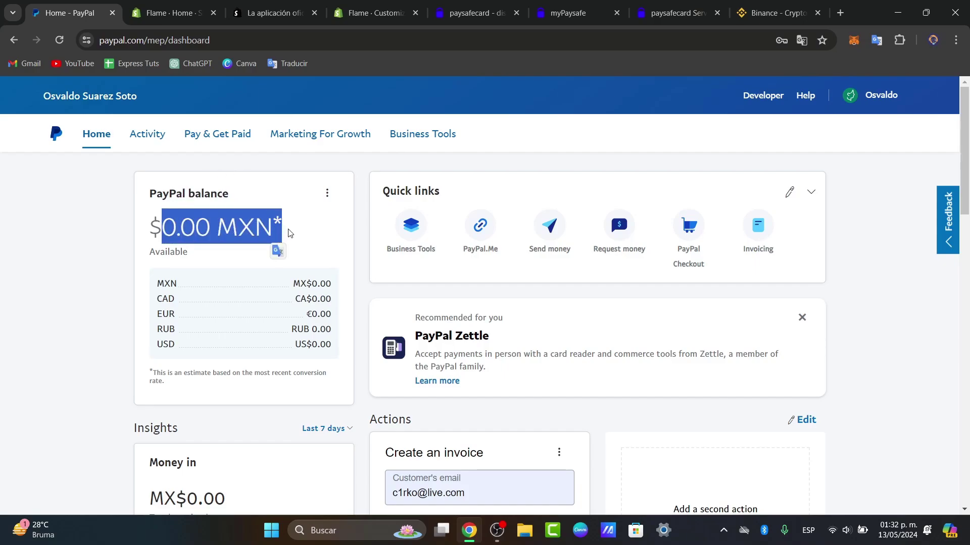
pyautogui.click(317, 239)
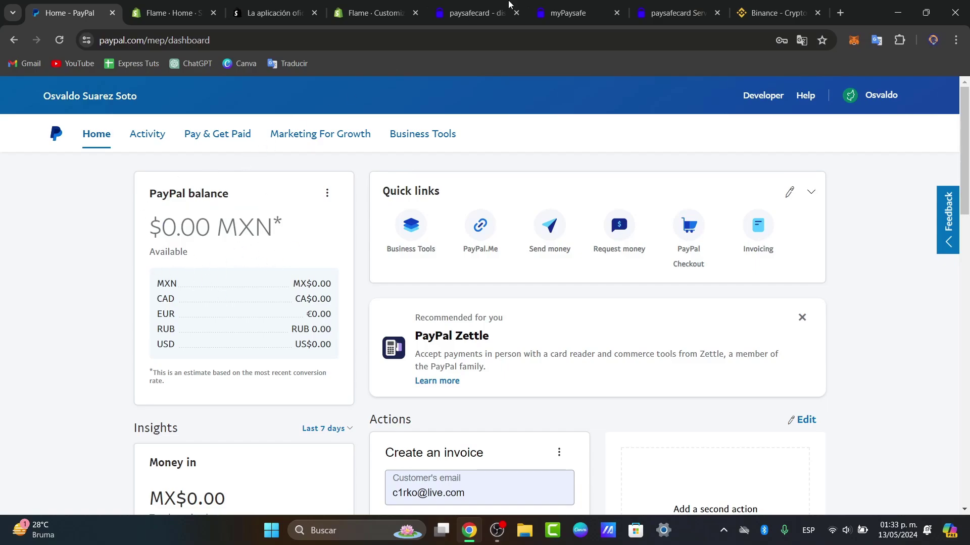
# - Return to Binance and choose Overview from the header wallet menu
pyautogui.click(778, 13)
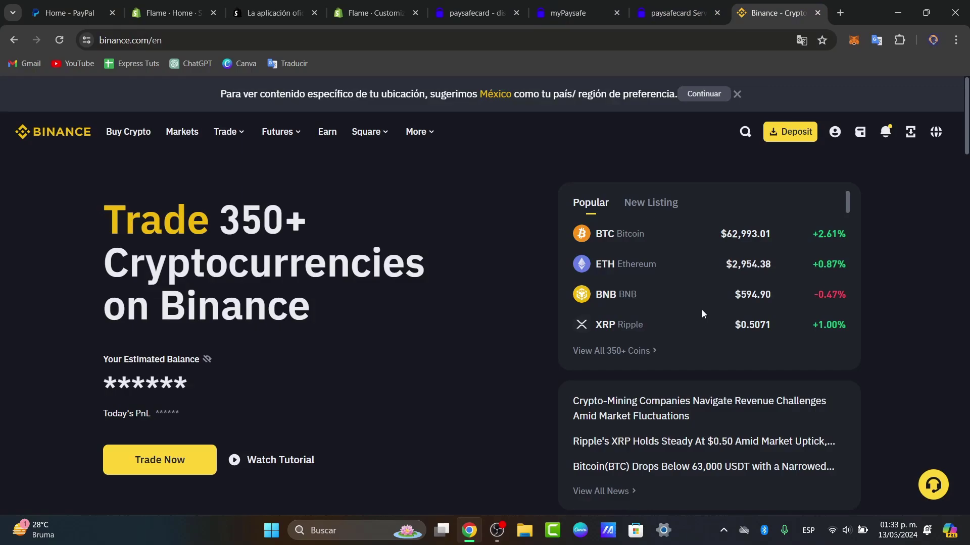
pyautogui.moveTo(891, 124)
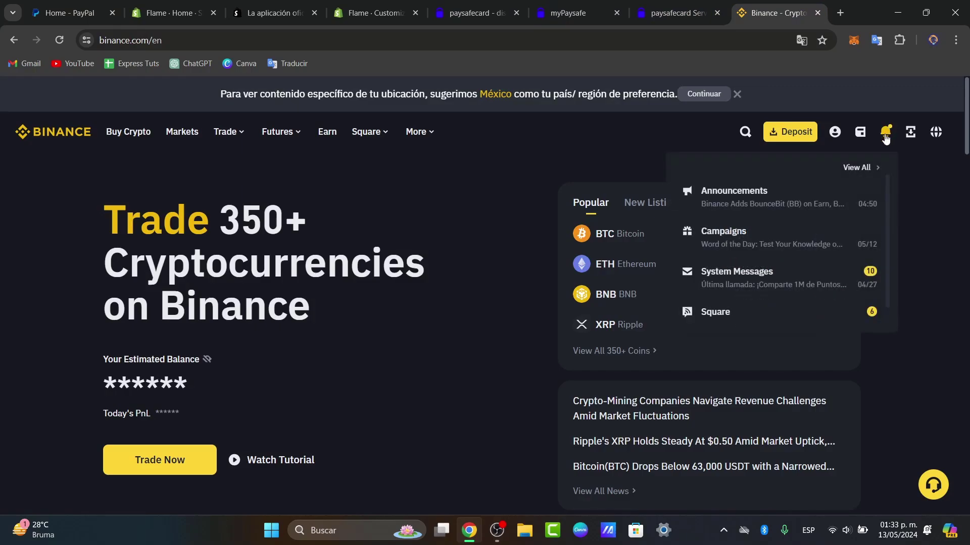
pyautogui.moveTo(863, 145)
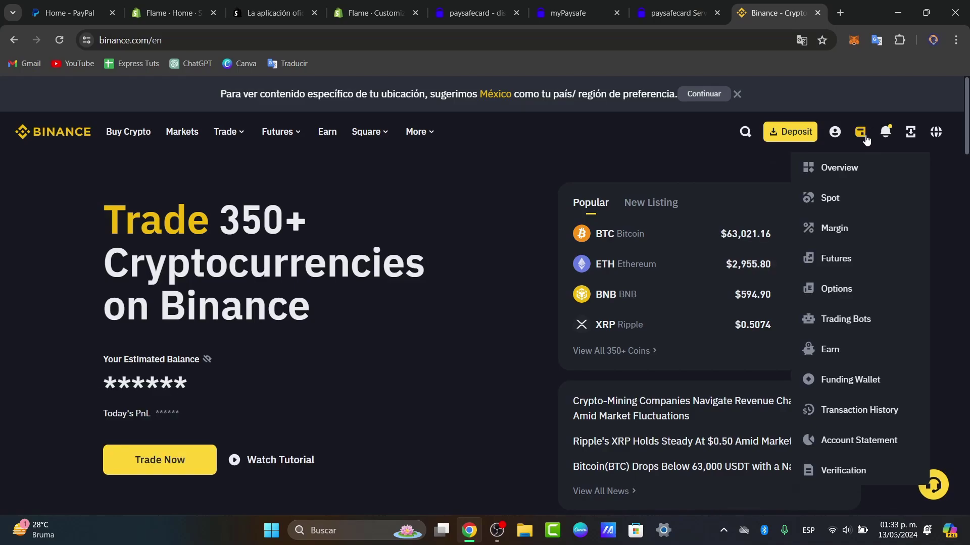
pyautogui.click(870, 168)
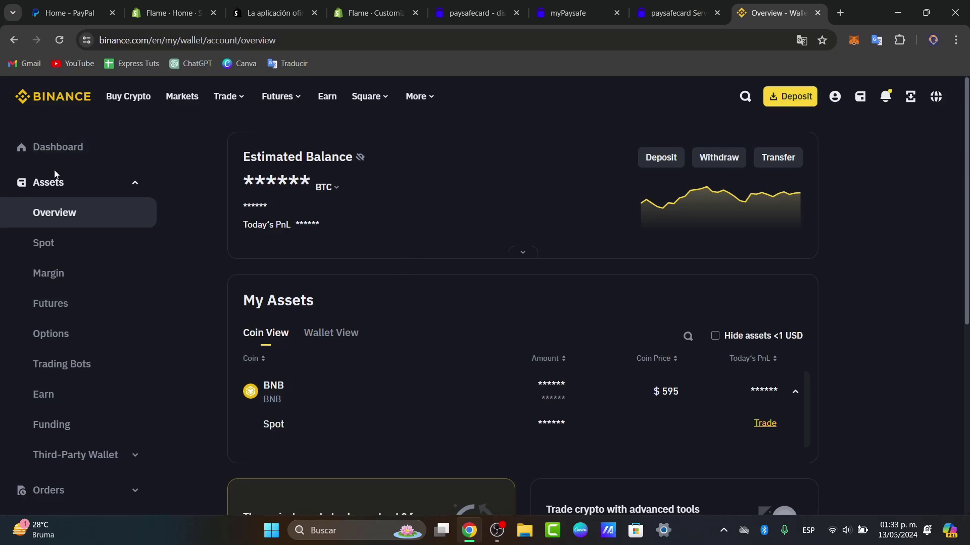
# - Review the Fund Your Wallet deposit options, then go to Buy Crypto
pyautogui.click(793, 99)
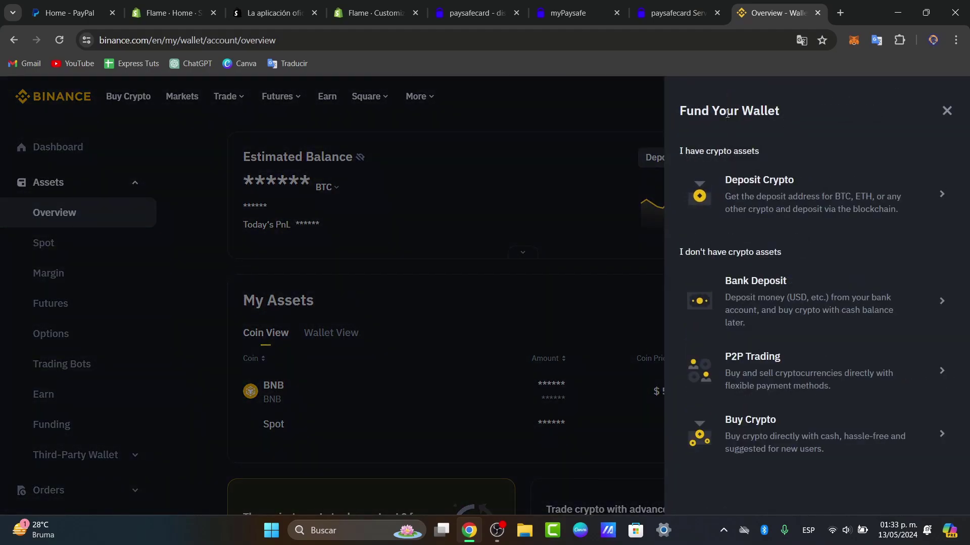
pyautogui.moveTo(710, 111); pyautogui.dragTo(773, 111)
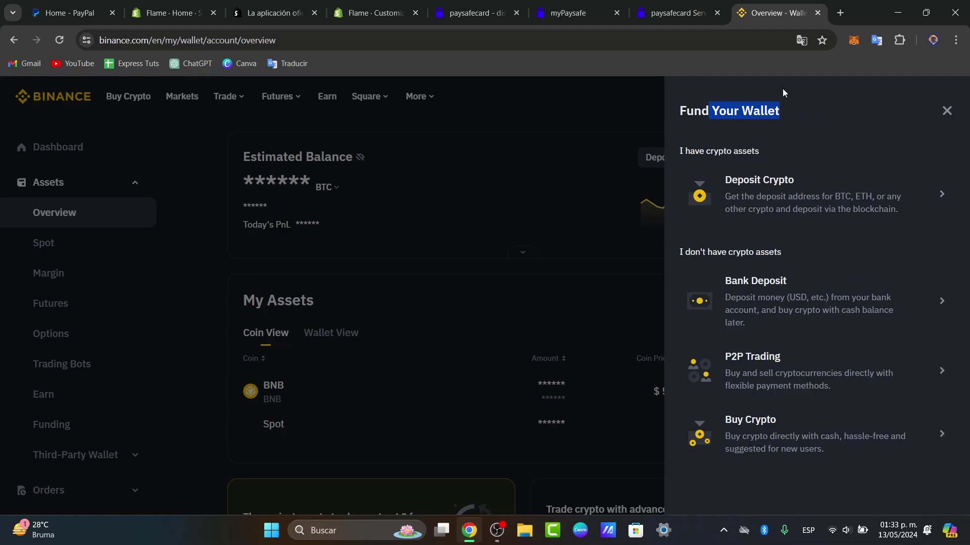
pyautogui.moveTo(694, 152); pyautogui.dragTo(775, 152)
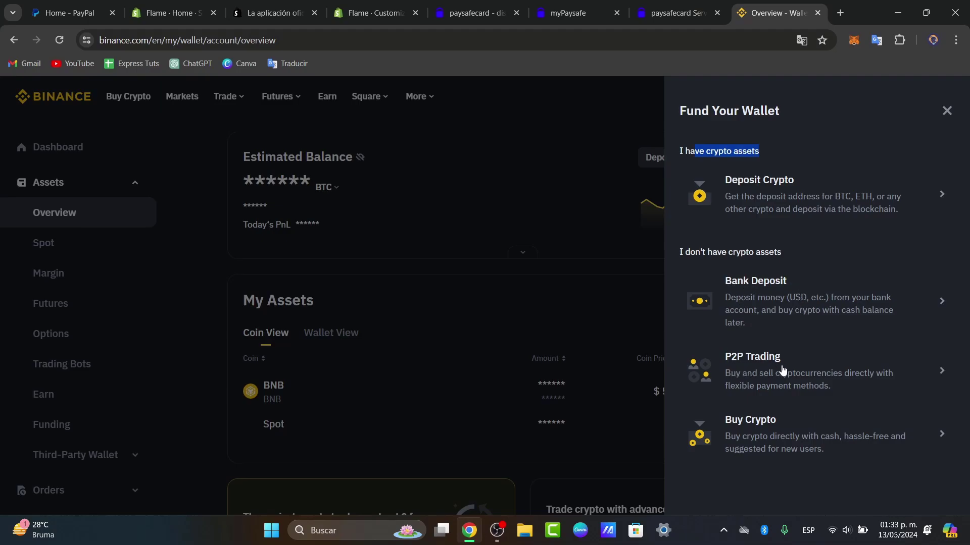
pyautogui.click(748, 426)
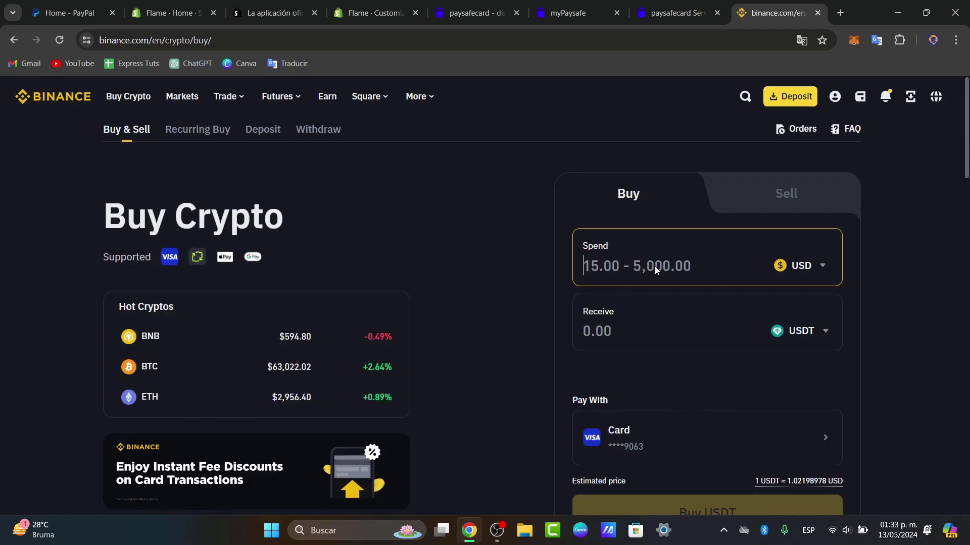
# - Set the buy order to spend 15 USD and receive USDC
pyautogui.write('15')
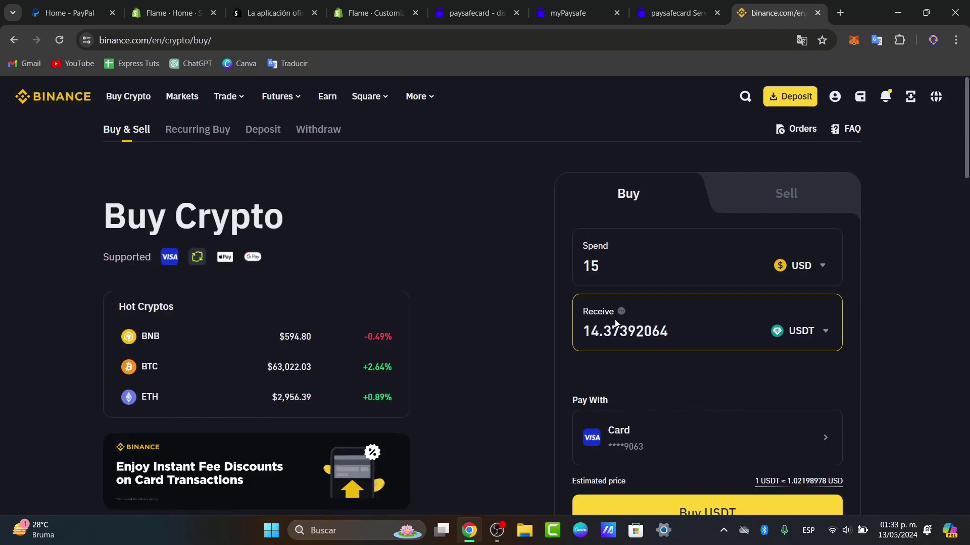
pyautogui.click(791, 340)
pyautogui.scroll(-3, 806, 332)
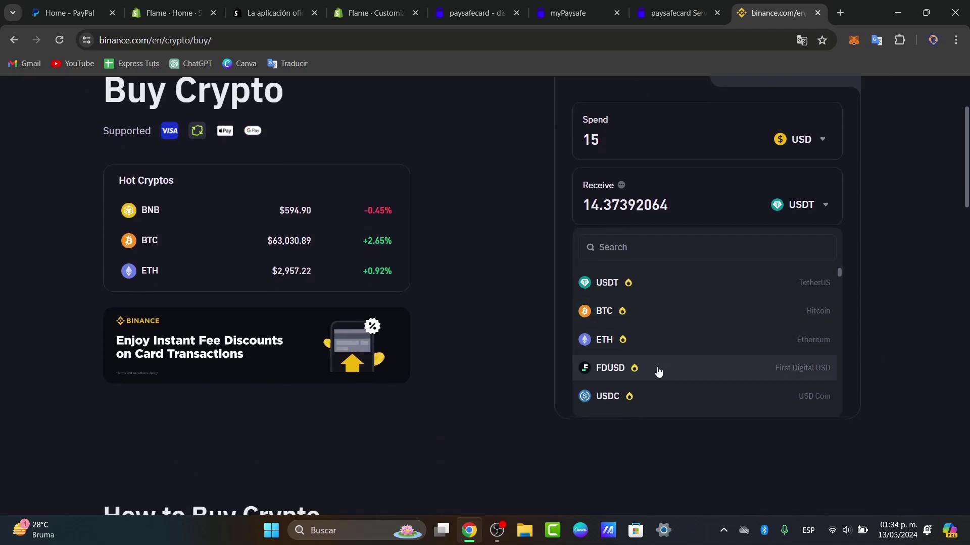
pyautogui.scroll(-1, 656, 373)
pyautogui.scroll(1, 651, 389)
pyautogui.click(648, 398)
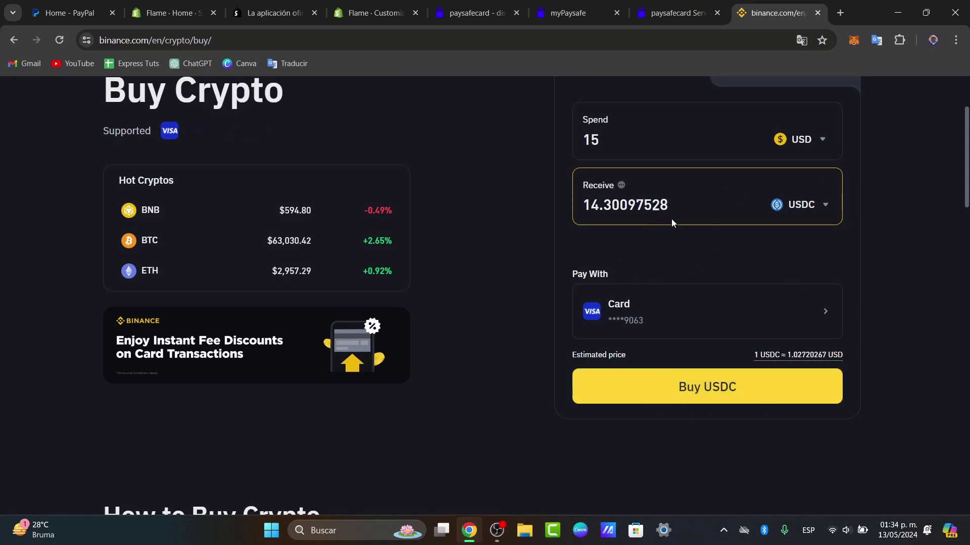
# - Open the Add New Card form from Pay With, then search 'debit oneline caerd' in a new tab
pyautogui.click(675, 309)
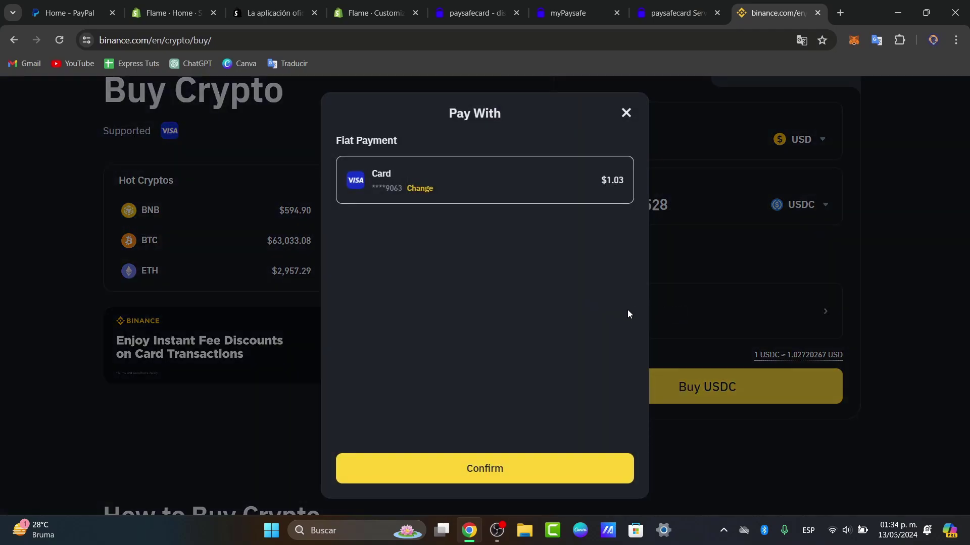
pyautogui.click(421, 189)
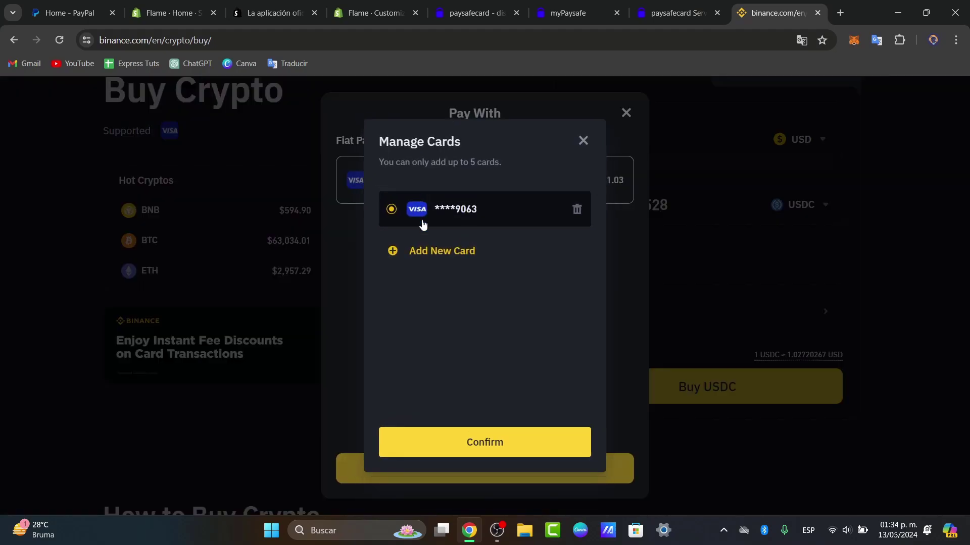
pyautogui.click(435, 249)
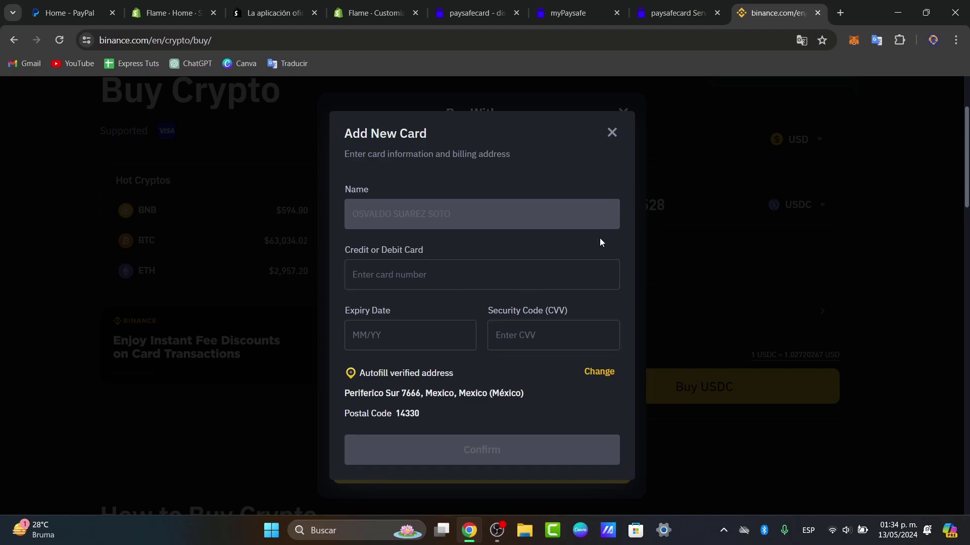
pyautogui.click(842, 13)
pyautogui.write('debit oneline caerd')
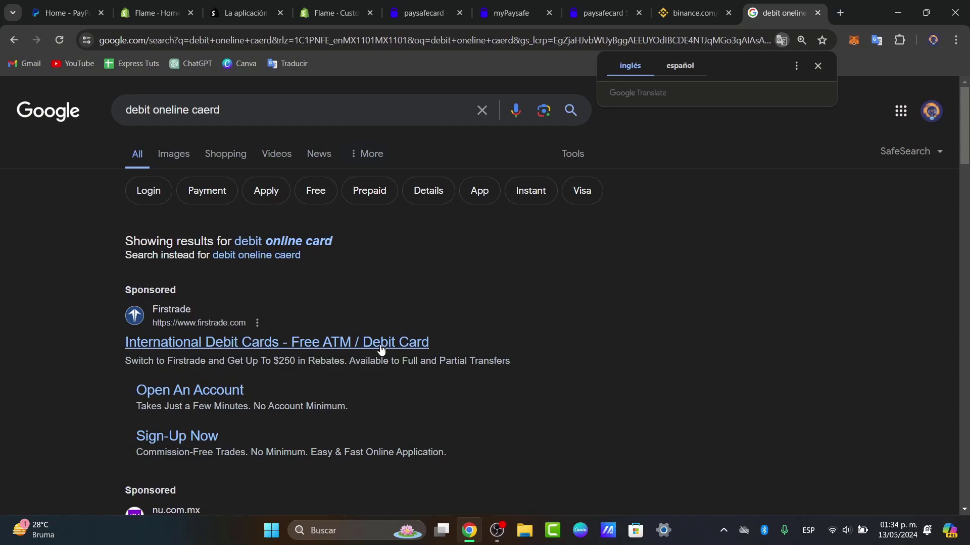
# - Check the Firstrade debit card result, then return to Binance's Add New Card form
pyautogui.click(373, 351)
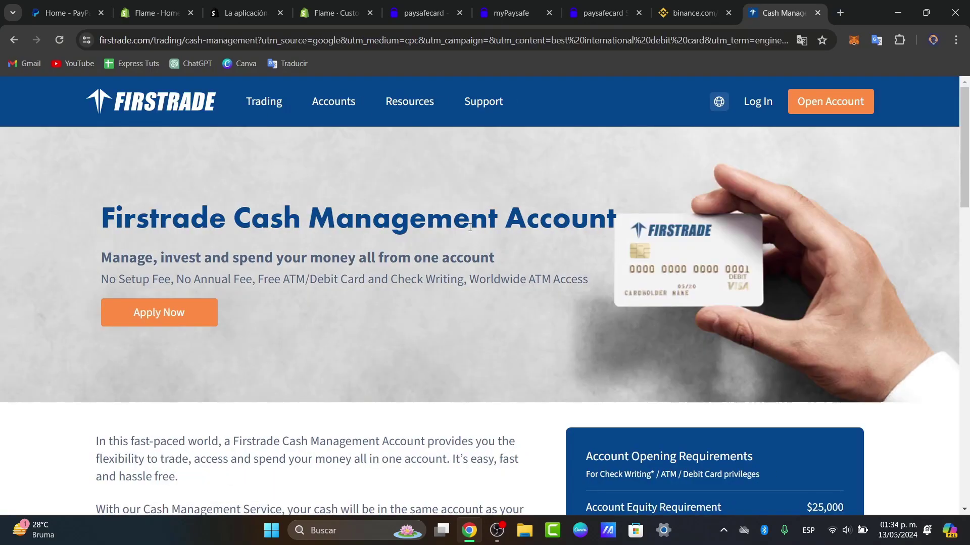
pyautogui.click(13, 40)
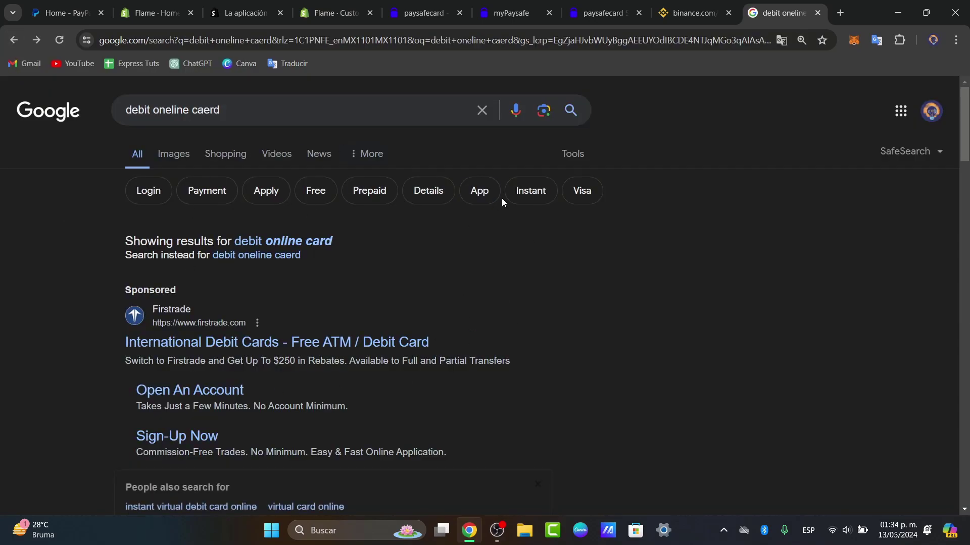
pyautogui.click(76, 12)
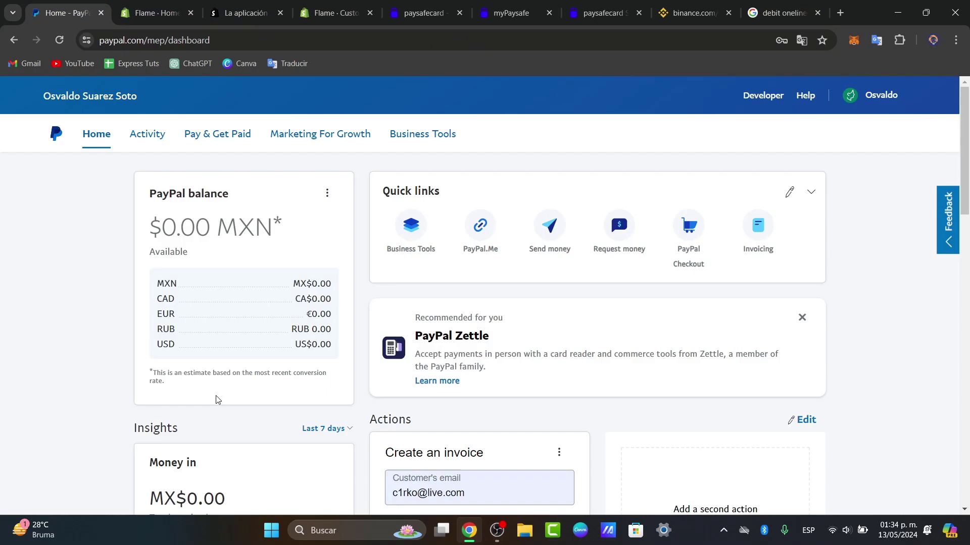
pyautogui.click(776, 8)
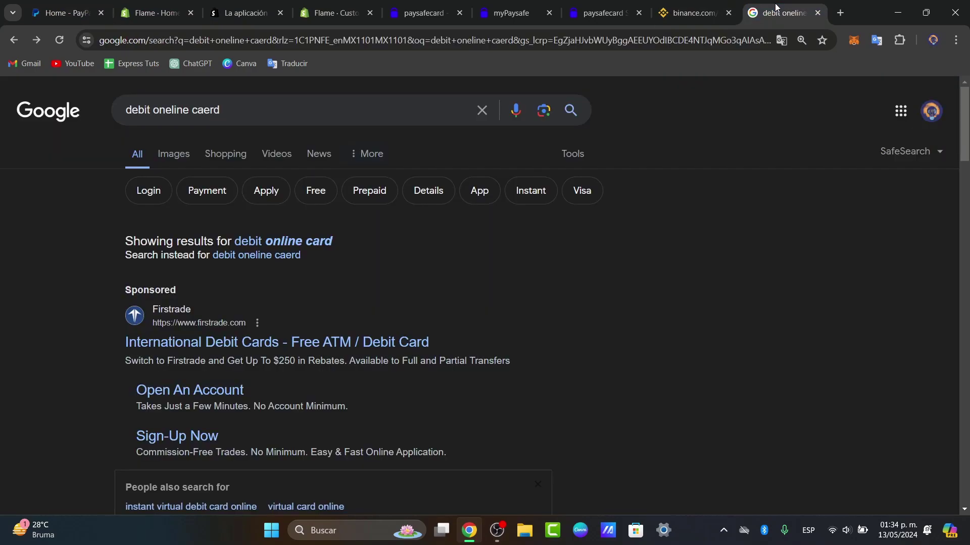
pyautogui.click(672, 15)
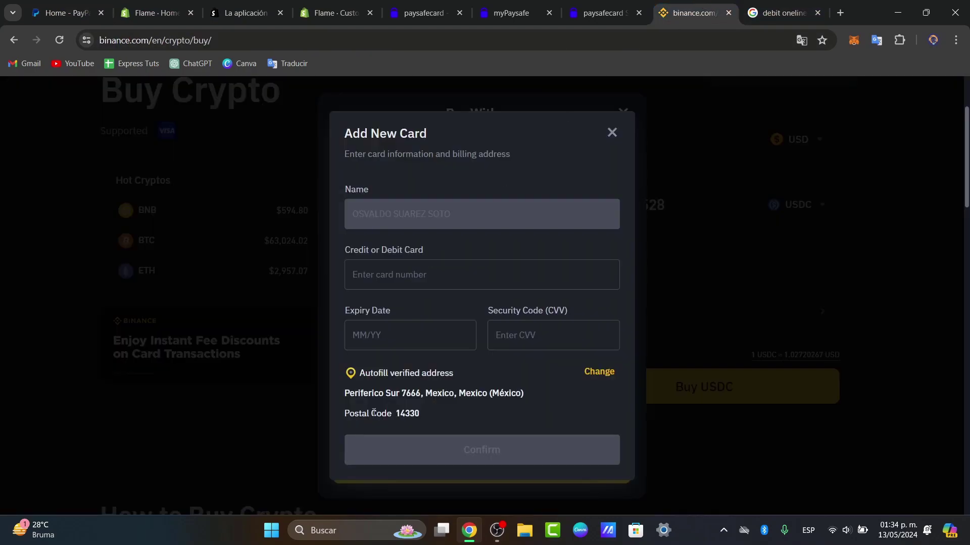
# - Close the Add New Card, Manage Cards and Pay With dialogs, then open Deposit from the wallet overview
pyautogui.click(611, 132)
pyautogui.click(579, 141)
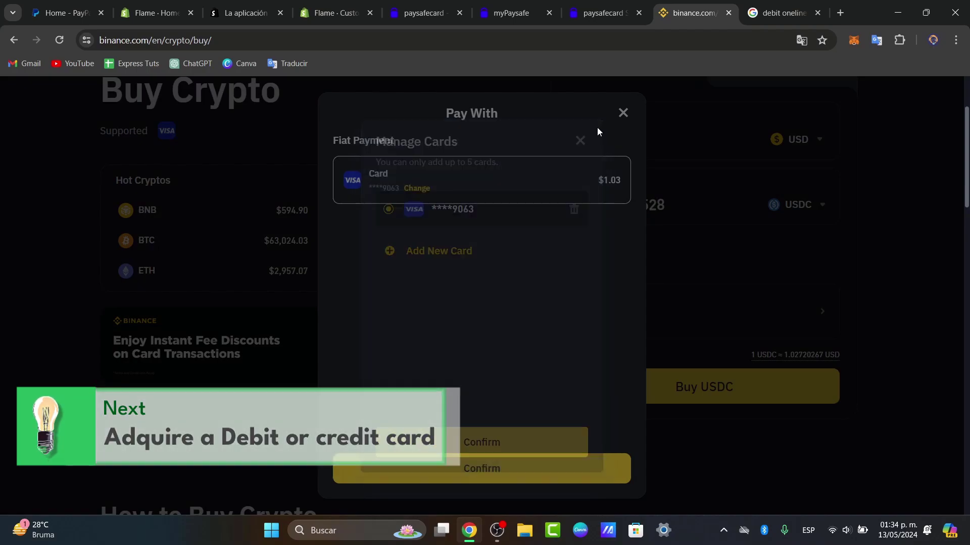
pyautogui.click(622, 112)
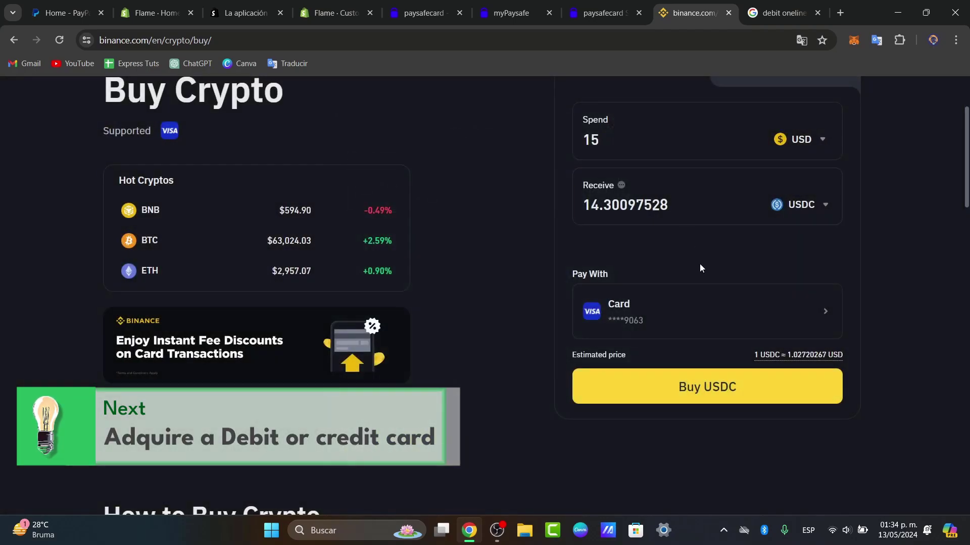
pyautogui.click(741, 305)
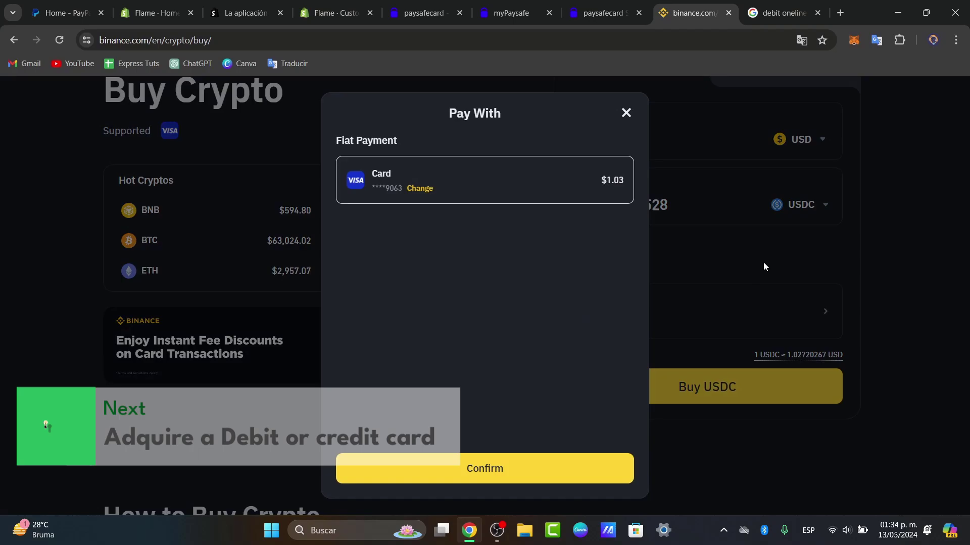
pyautogui.click(626, 112)
pyautogui.scroll(3, 709, 150)
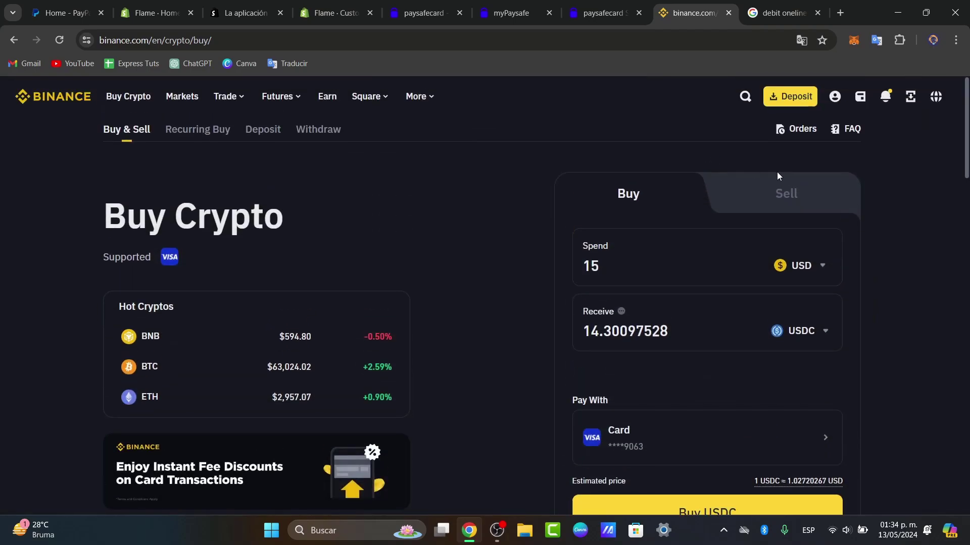
pyautogui.click(14, 40)
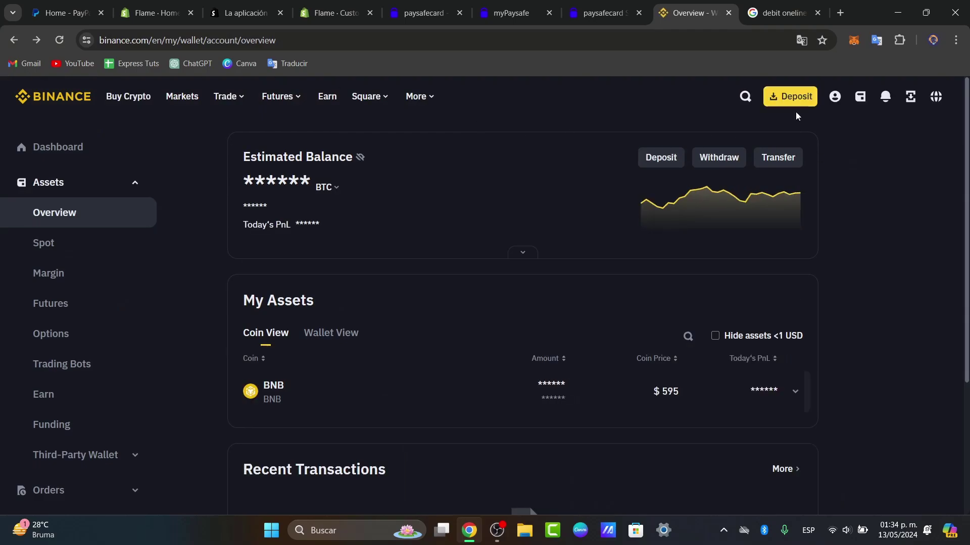
pyautogui.click(796, 93)
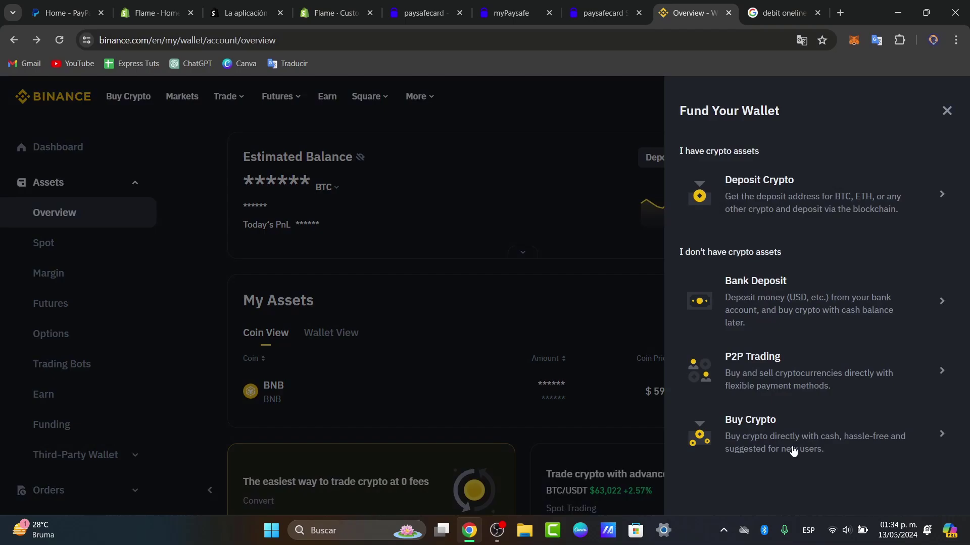
# - Open P2P Trading and enter 15 as the USDT buy amount
pyautogui.click(726, 372)
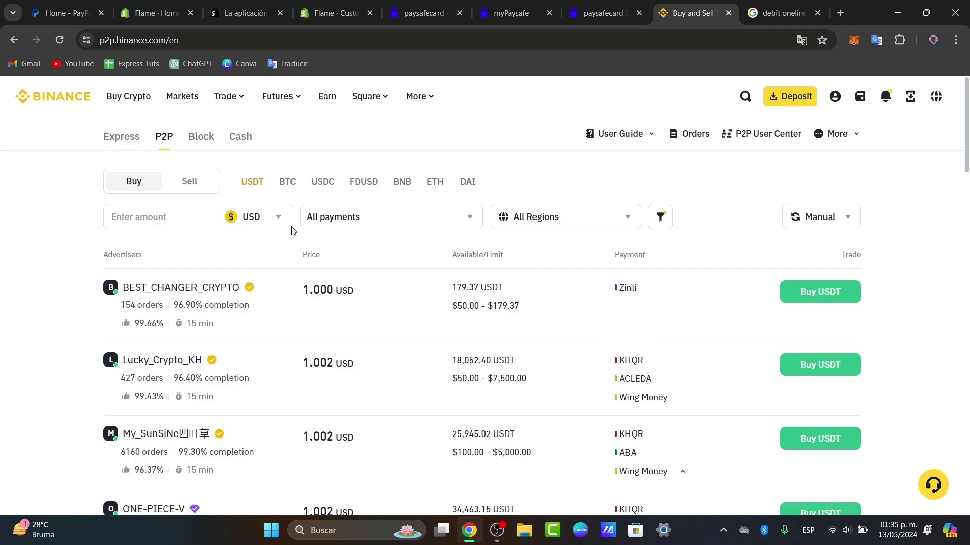
pyautogui.click(141, 188)
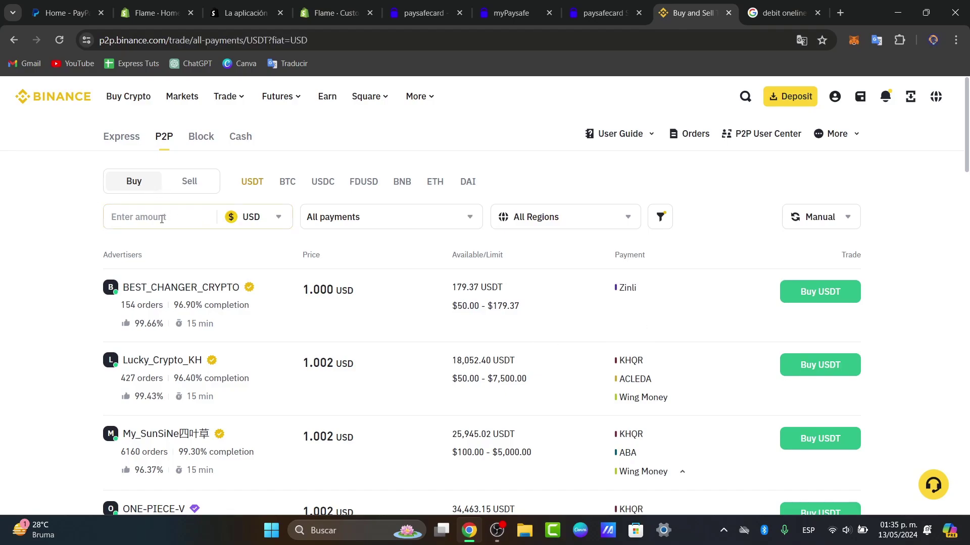
pyautogui.click(162, 218)
pyautogui.write('15')
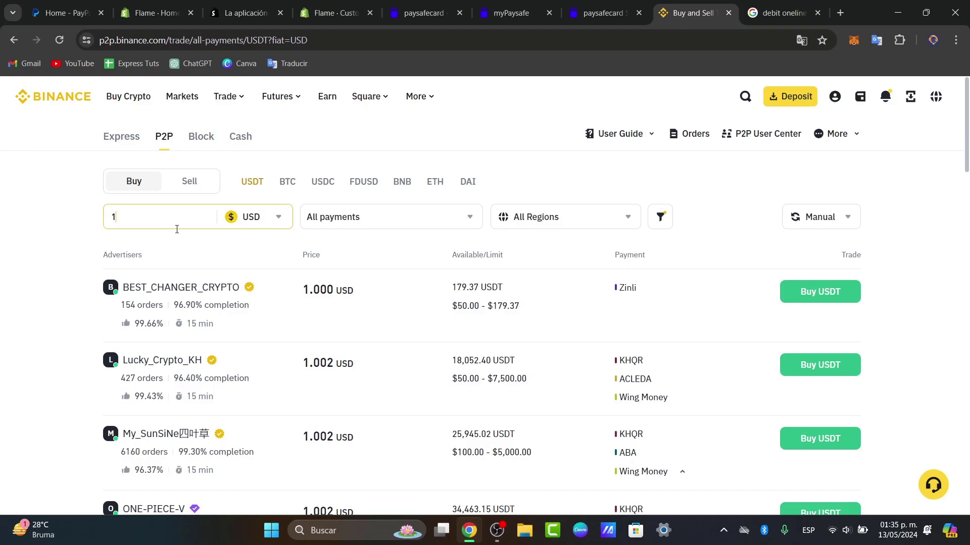
pyautogui.click(252, 219)
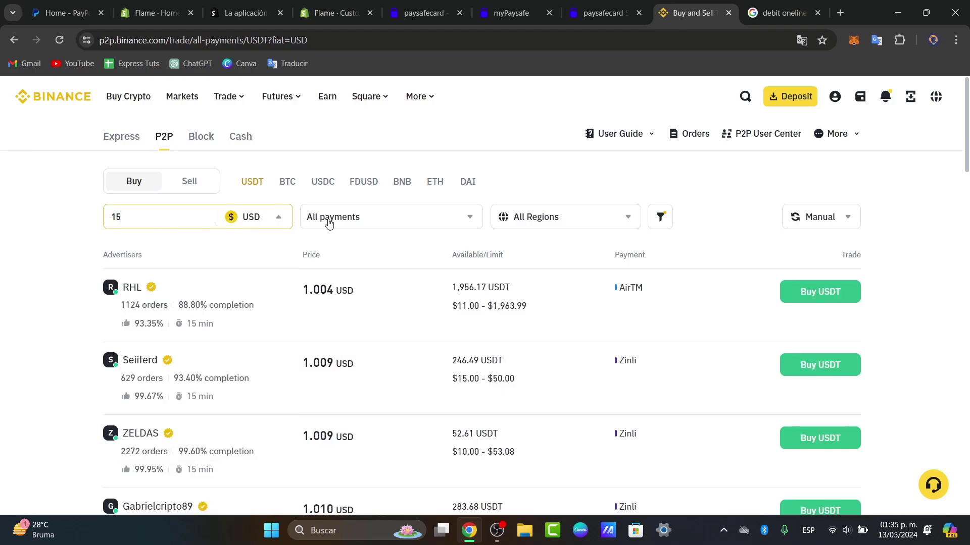
# - Filter the P2P USDT offers to Pyypl payment and the Canada region
pyautogui.click(362, 217)
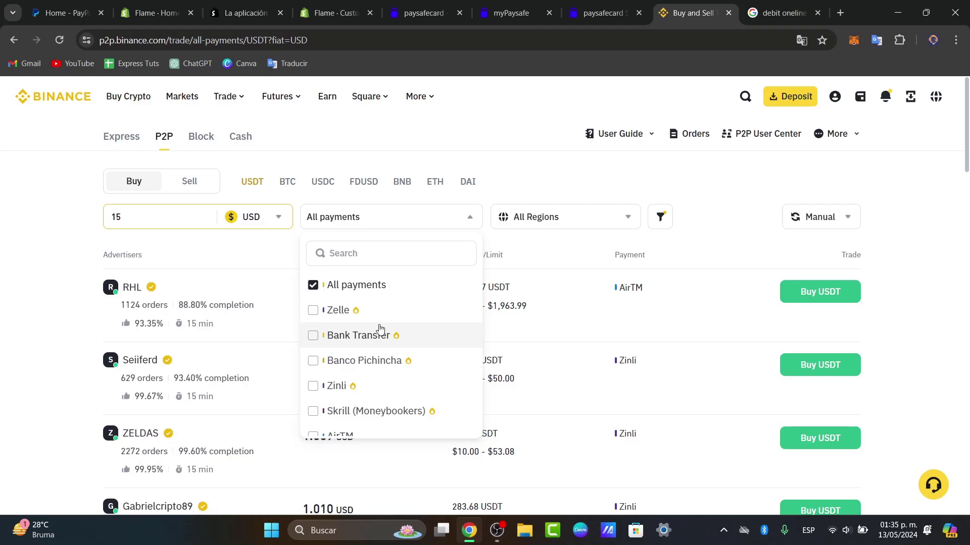
pyautogui.scroll(-4, 380, 330)
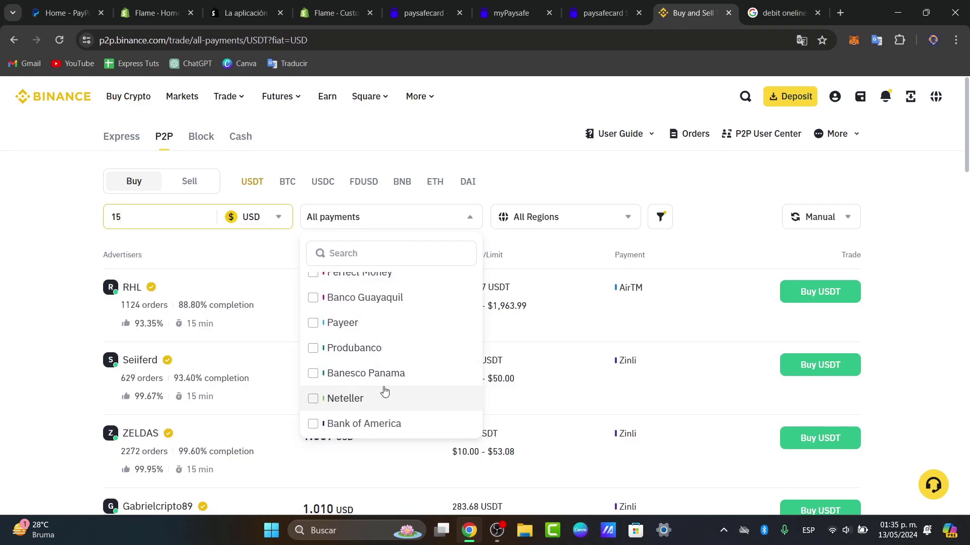
pyautogui.scroll(-4, 383, 392)
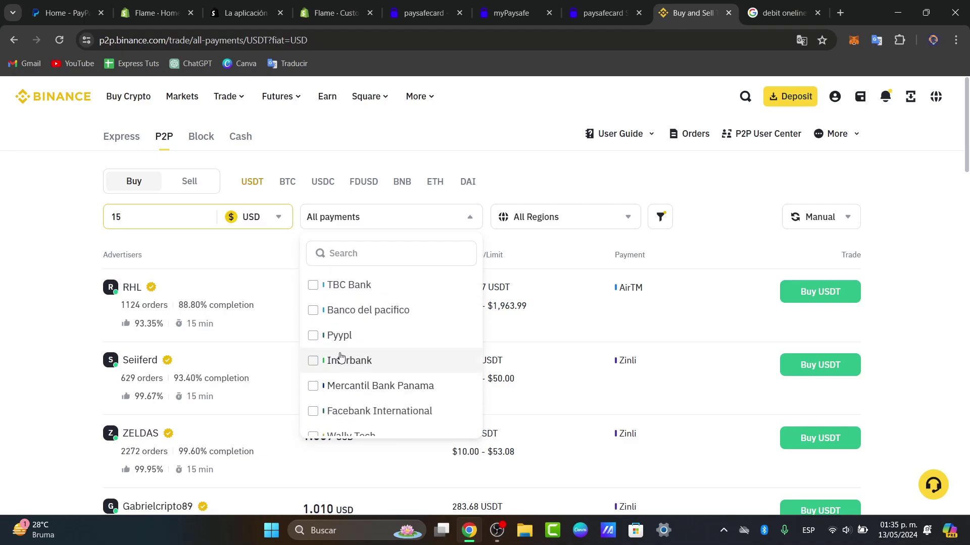
pyautogui.click(313, 337)
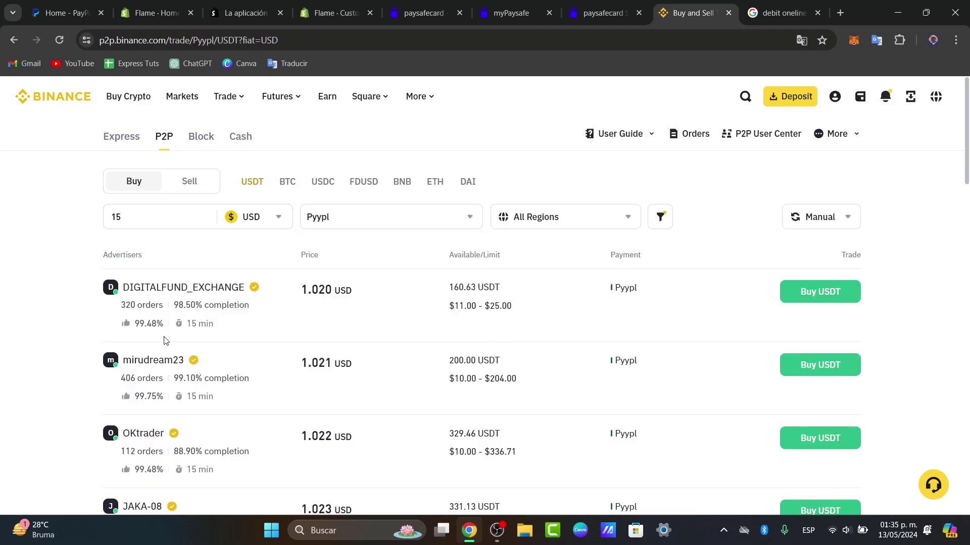
pyautogui.click(593, 218)
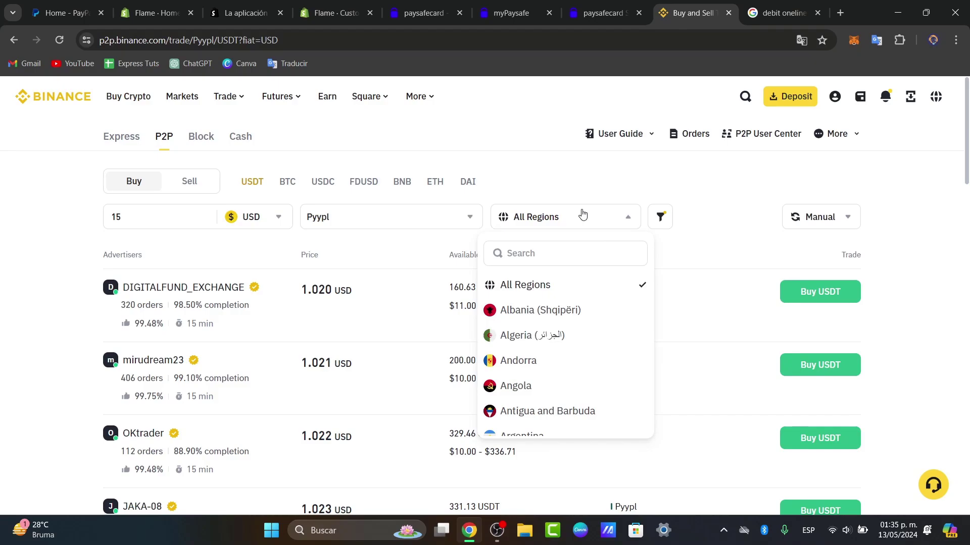
pyautogui.scroll(-20, 582, 389)
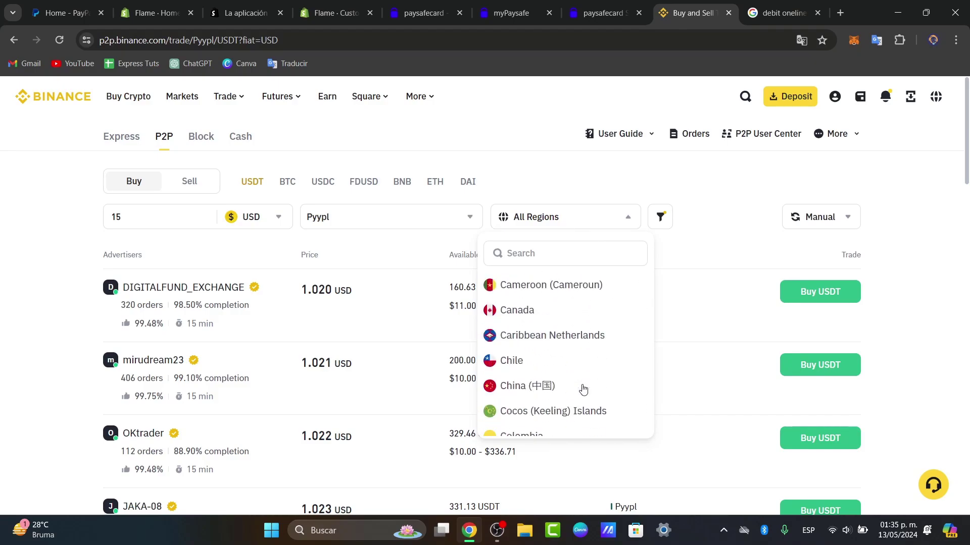
pyautogui.scroll(12, 580, 387)
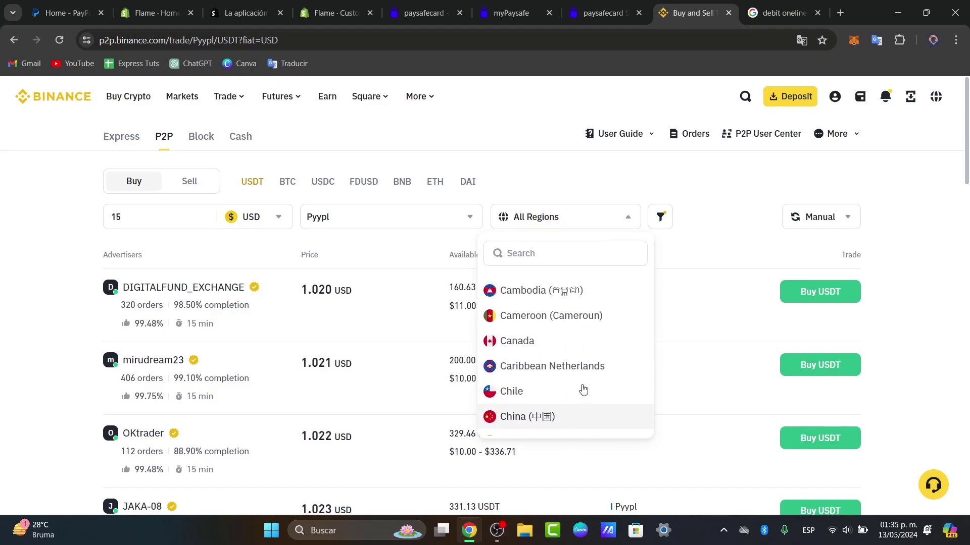
pyautogui.click(576, 379)
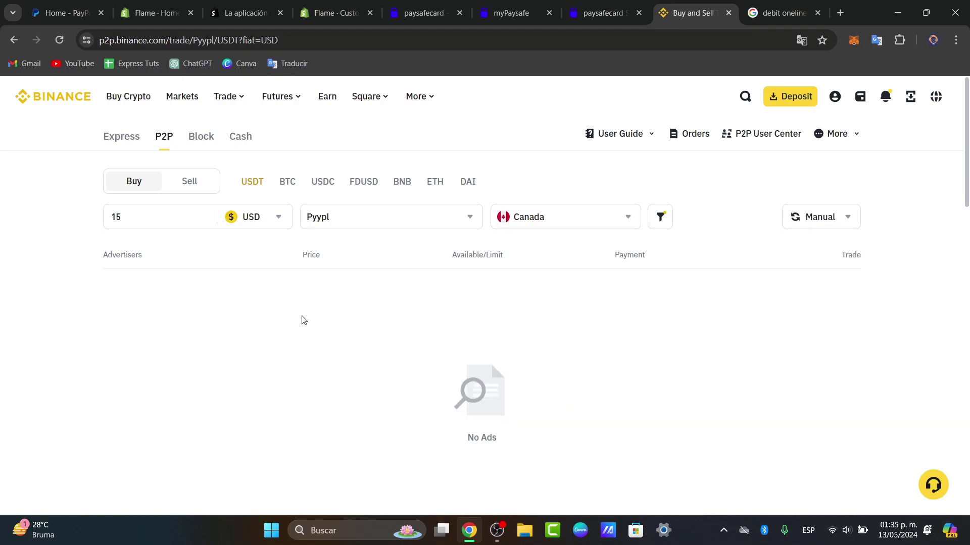
pyautogui.click(385, 219)
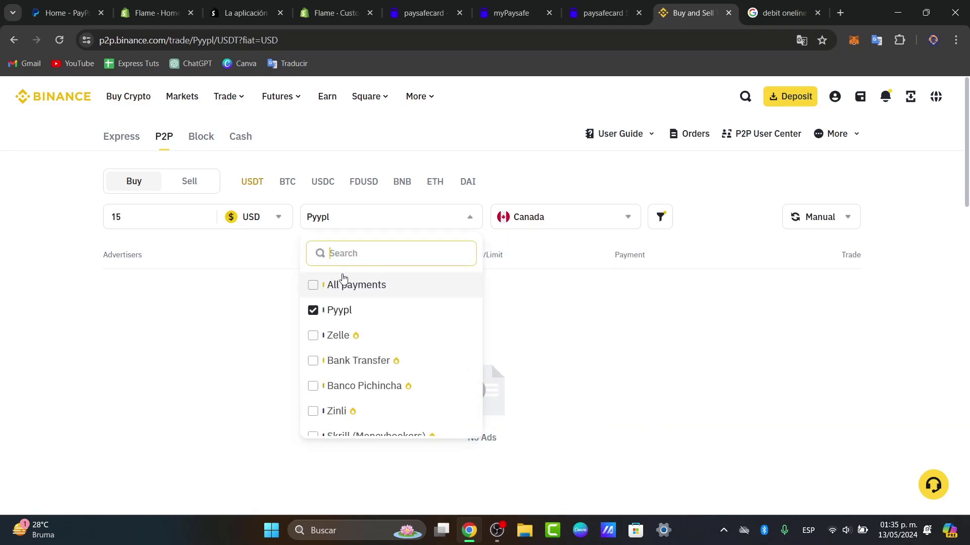
# - Reset the payment filter to All payments, keeping the region on Canada
pyautogui.click(314, 285)
pyautogui.click(558, 225)
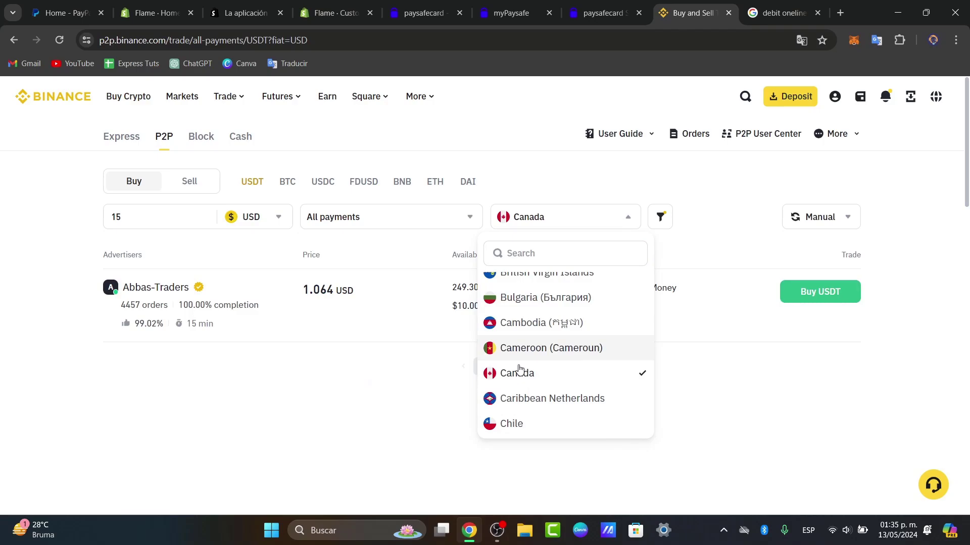
pyautogui.click(520, 373)
# - Inspect the verified merchant's ad, highlighting its 4457 orders and Perfect Money payment
pyautogui.moveTo(199, 290)
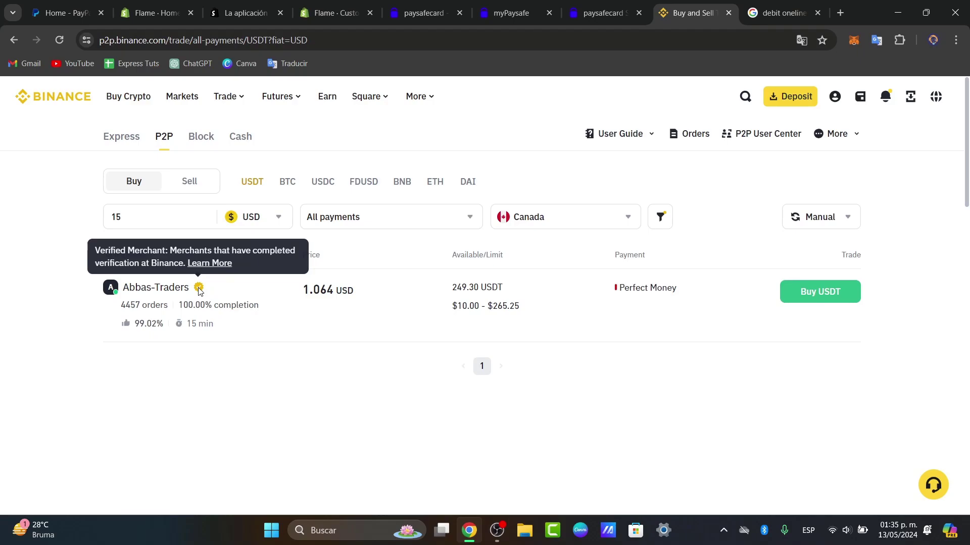
pyautogui.moveTo(121, 308); pyautogui.dragTo(346, 296)
pyautogui.click(314, 307)
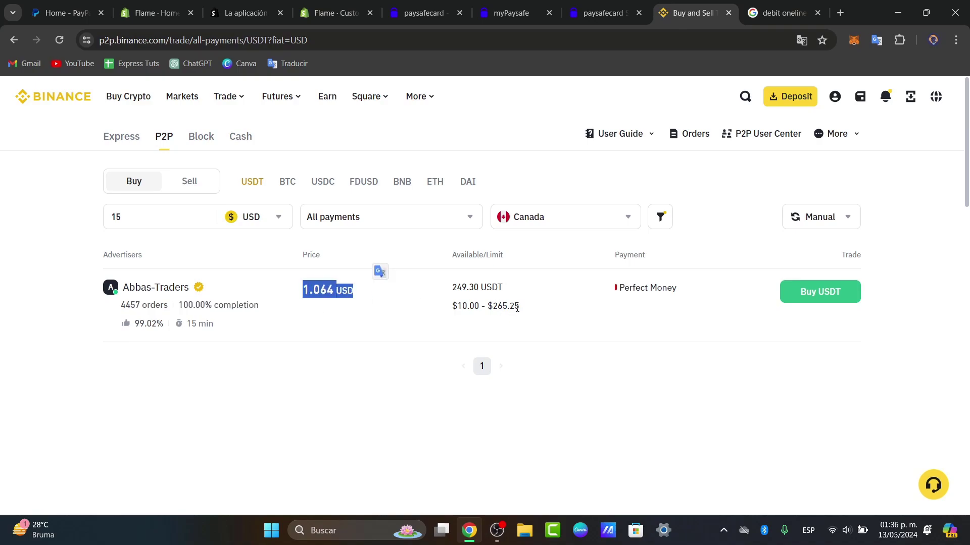
pyautogui.moveTo(616, 288); pyautogui.dragTo(679, 290)
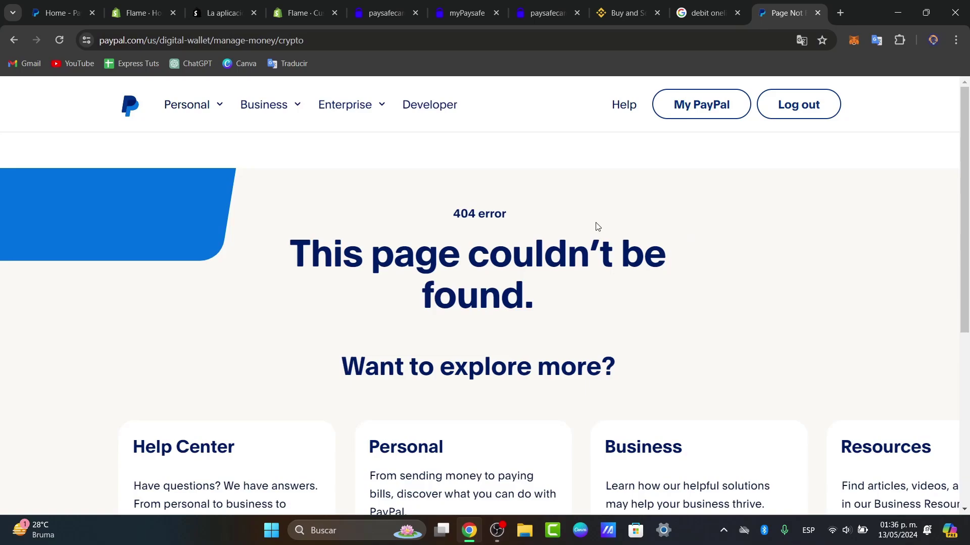
# - Open PayPal's buy-crypto help article from Google, then return to Binance's P2P offers
pyautogui.scroll(-5, 650, 253)
pyautogui.scroll(10, 660, 252)
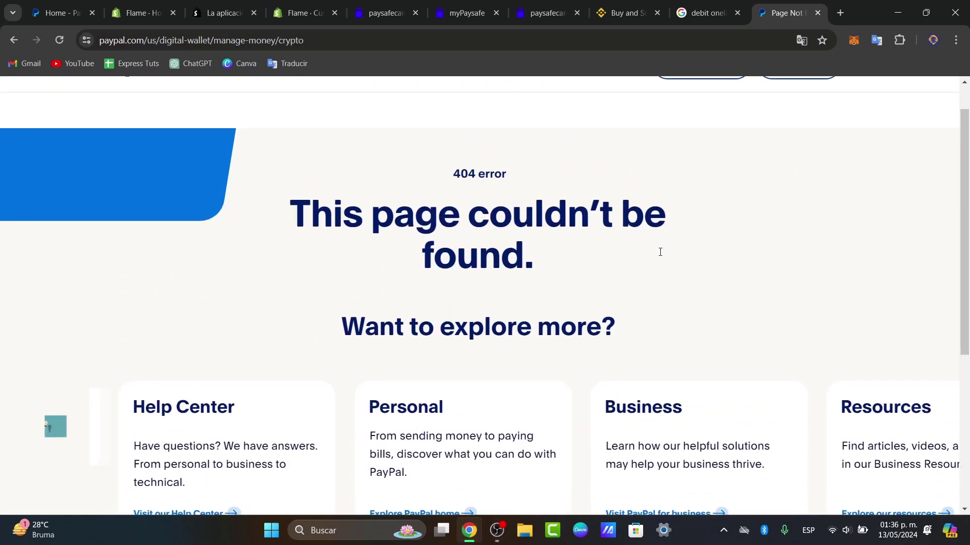
pyautogui.click(15, 44)
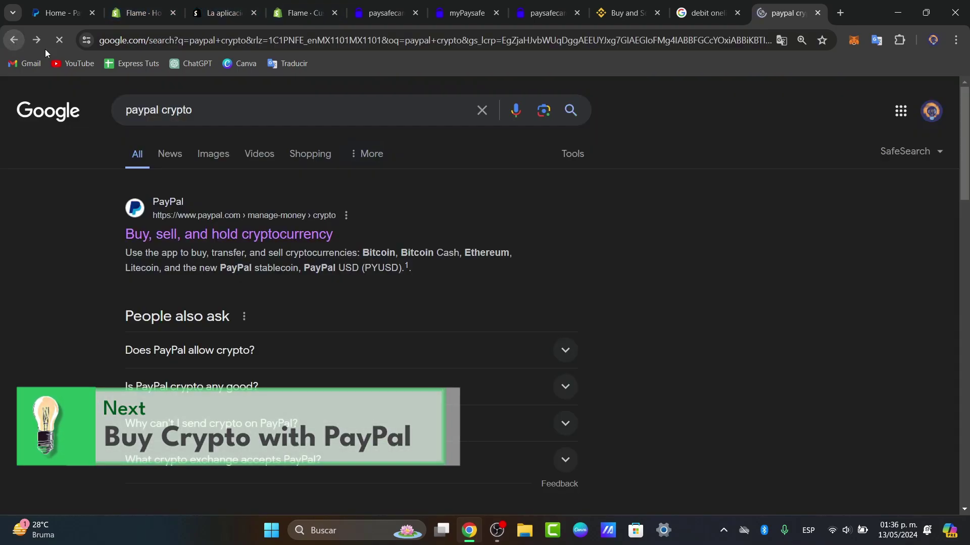
pyautogui.scroll(-3, 384, 293)
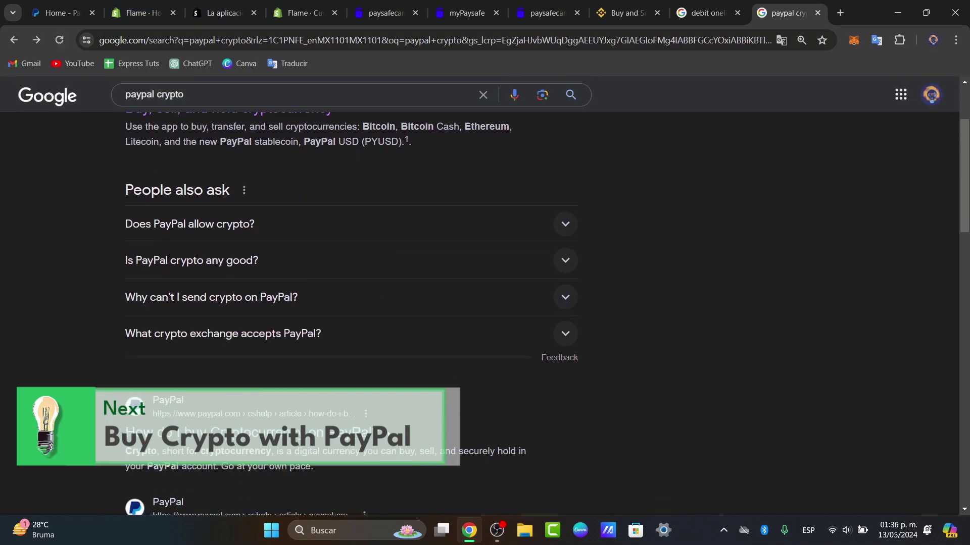
pyautogui.click(356, 434)
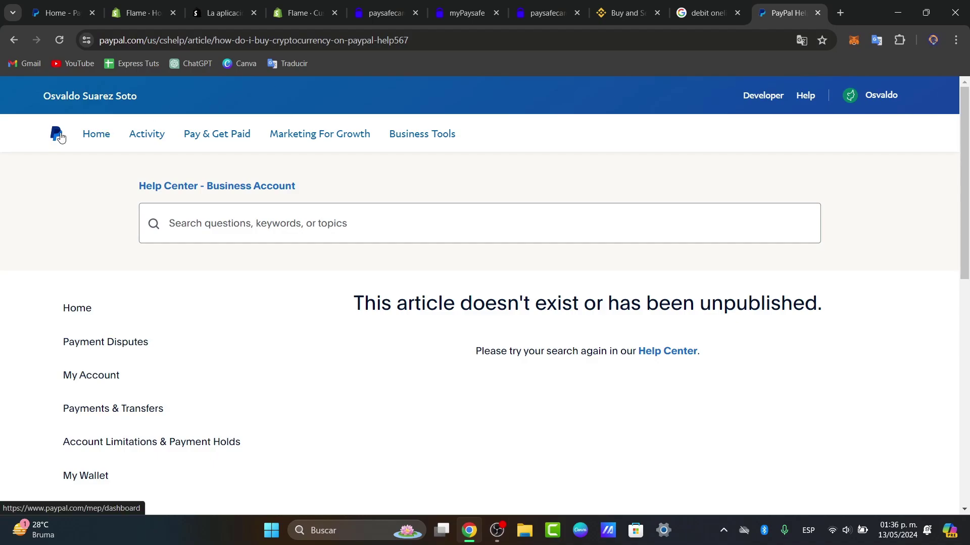
pyautogui.click(68, 10)
pyautogui.click(626, 13)
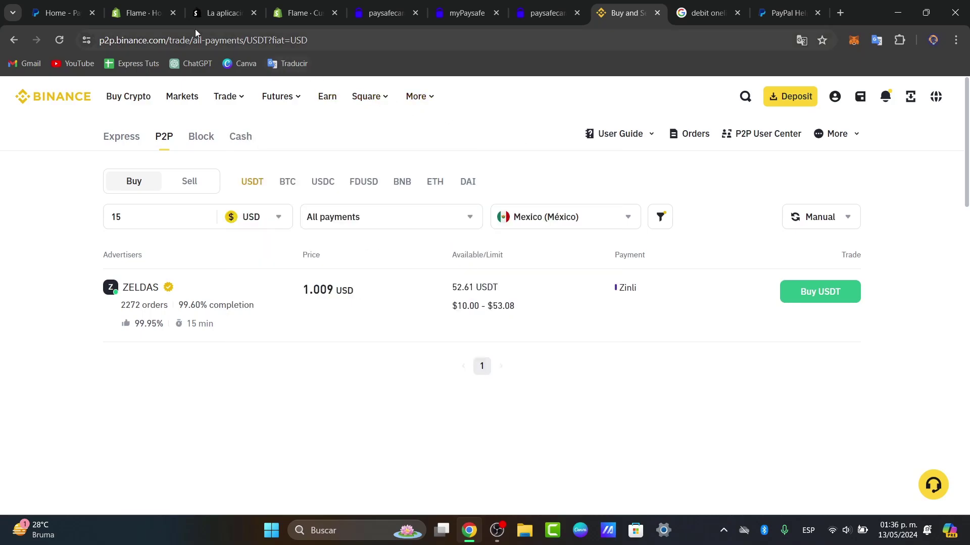
# - Return to the PayPal account dashboard showing the $0.00 MXN balance
pyautogui.click(70, 6)
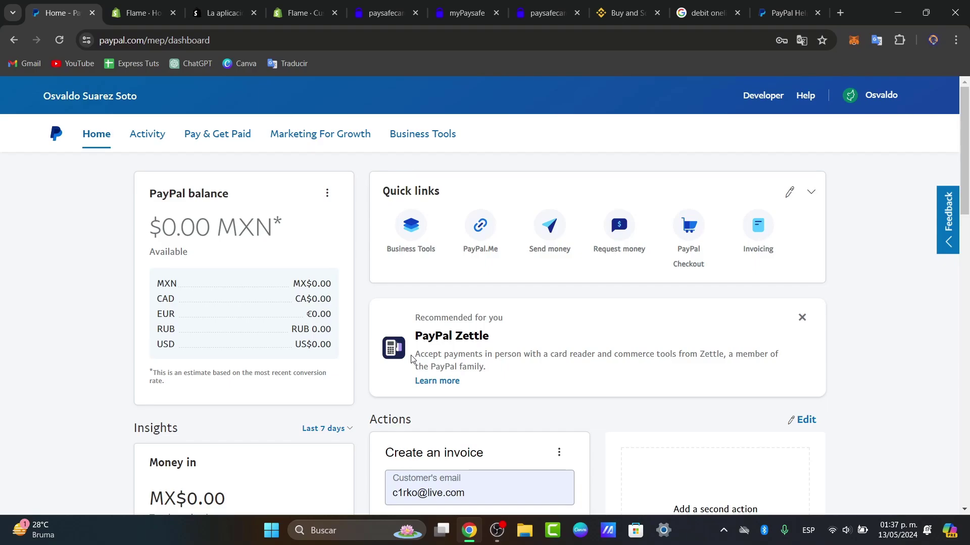
# - Go to Banks & Cards under Pay & Get Paid and start the Link a card form
pyautogui.click(233, 141)
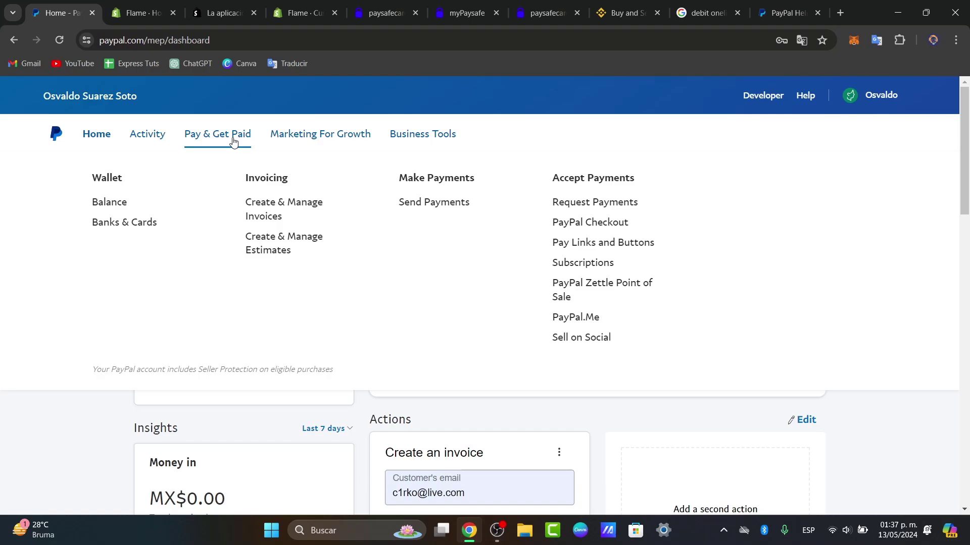
pyautogui.click(120, 223)
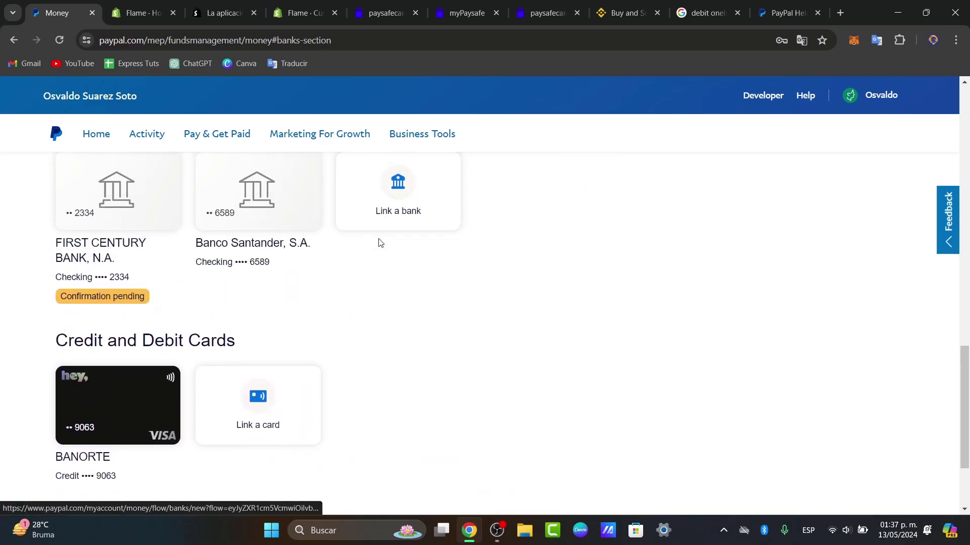
pyautogui.click(294, 421)
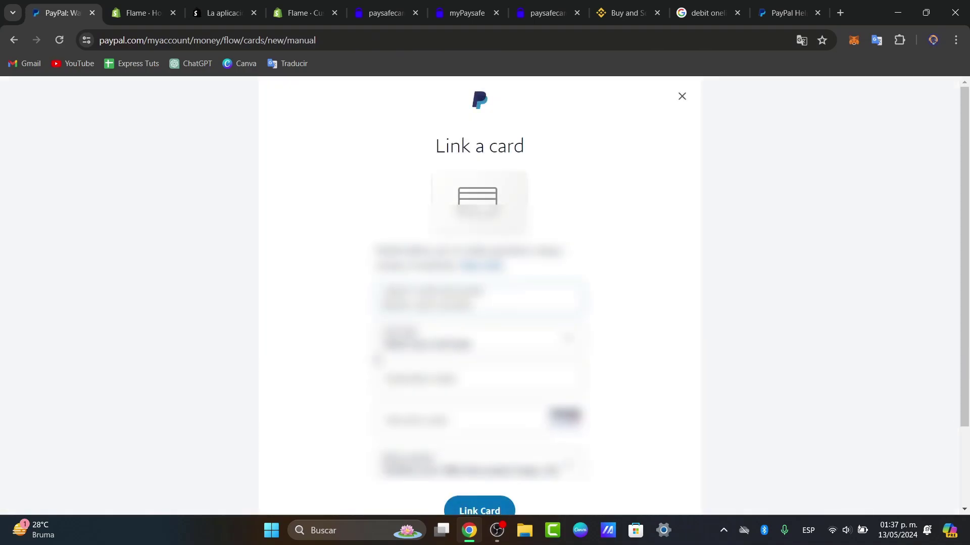
pyautogui.click(435, 301)
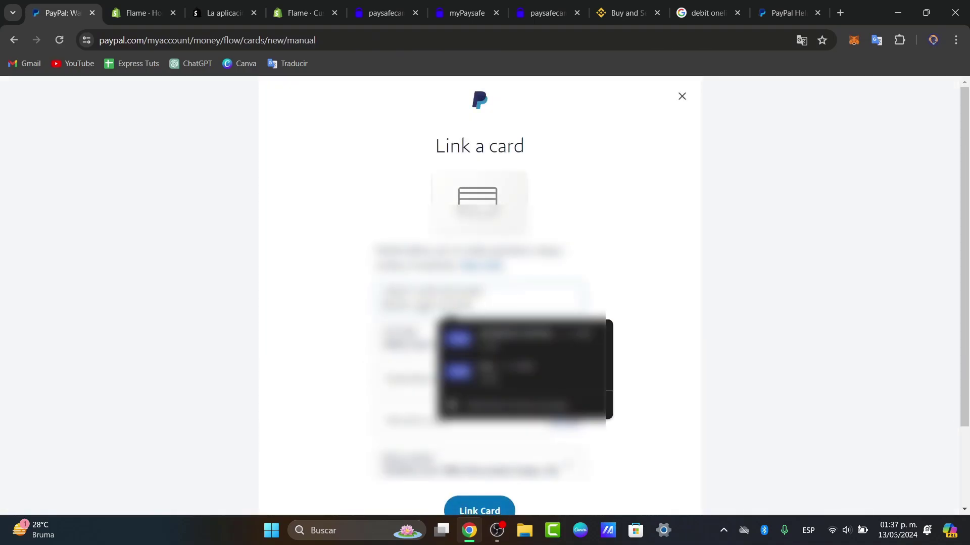
pyautogui.press('Escape')
pyautogui.click(488, 373)
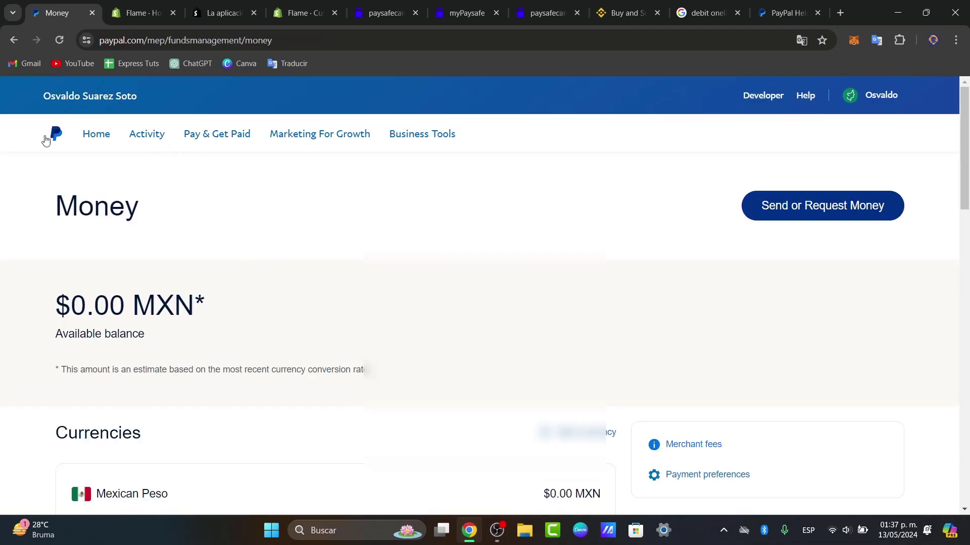
pyautogui.scroll(-13, 340, 305)
pyautogui.scroll(4, 340, 305)
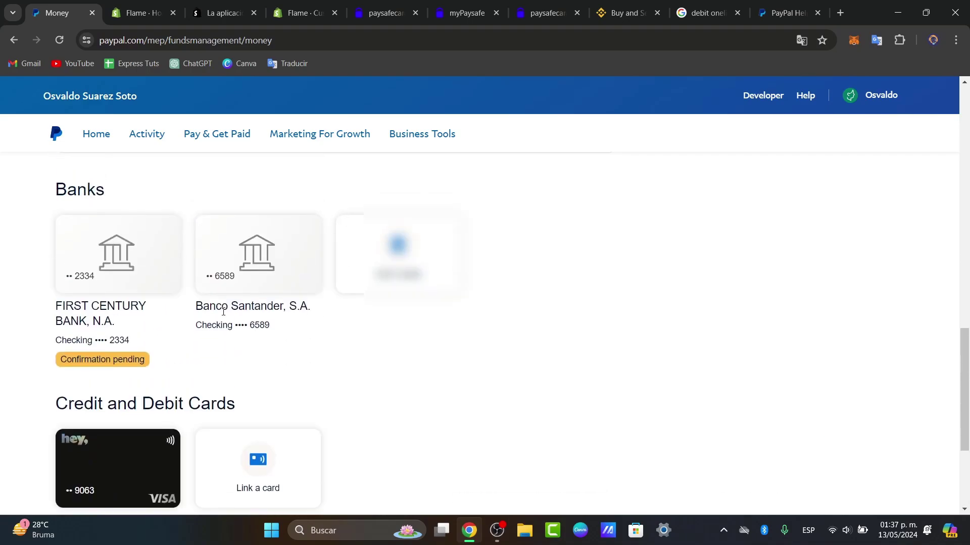
# - Open the linked bank account's details and highlight its Automatic transfers: Yes setting
pyautogui.click(232, 269)
pyautogui.moveTo(380, 328); pyautogui.dragTo(487, 336)
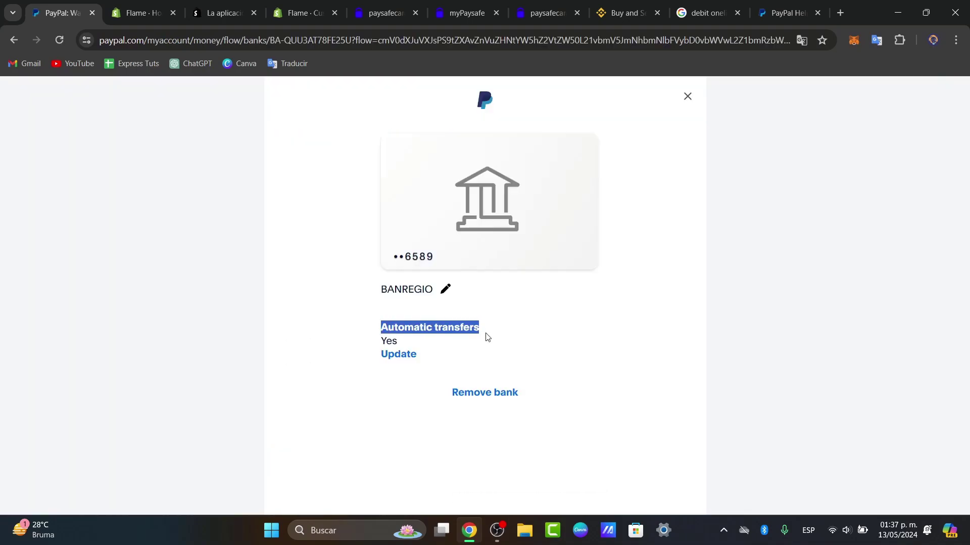
pyautogui.moveTo(388, 339); pyautogui.dragTo(400, 343)
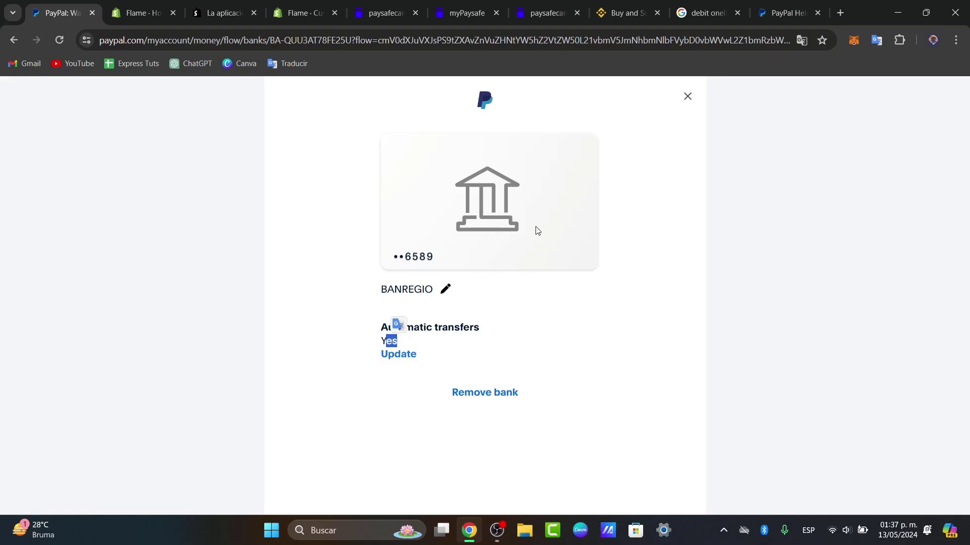
# - Switch to Binance and choose Deposit Crypto from the Deposit menu
pyautogui.click(573, 276)
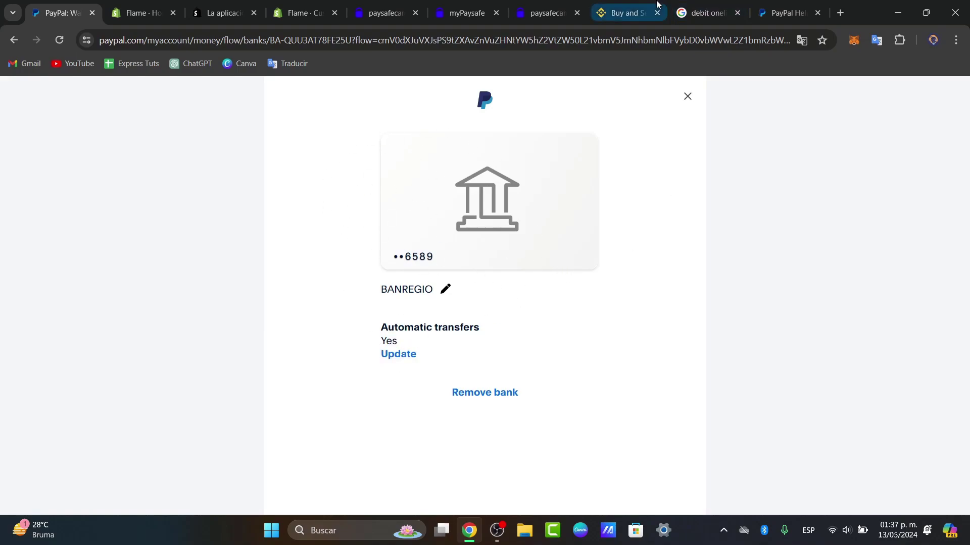
pyautogui.click(631, 9)
pyautogui.click(790, 96)
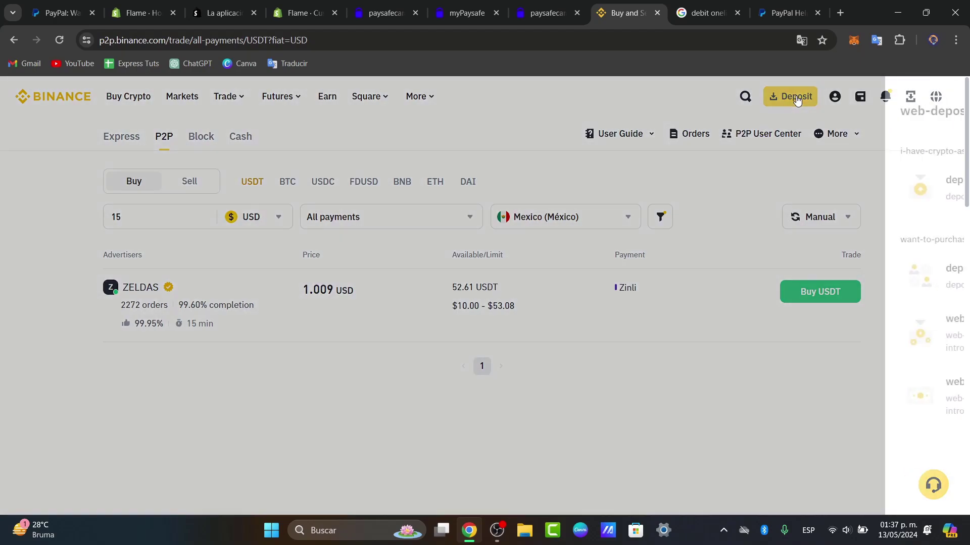
pyautogui.click(795, 203)
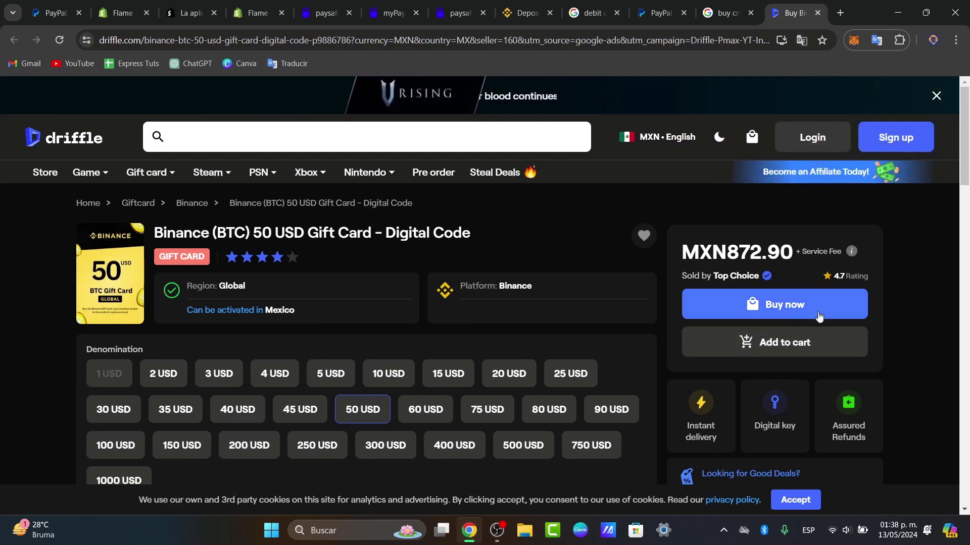
pyautogui.scroll(-5, 559, 375)
pyautogui.scroll(-8, 559, 377)
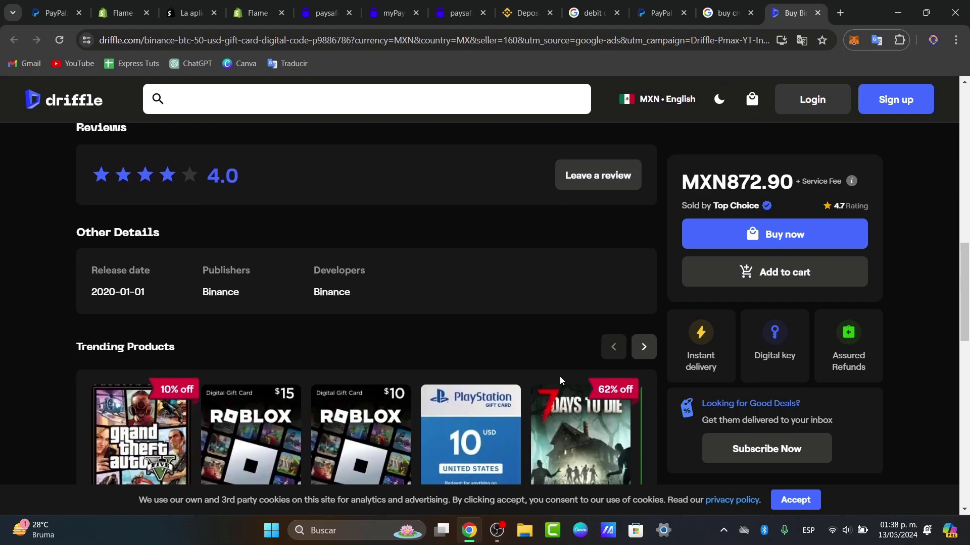
pyautogui.scroll(11, 560, 377)
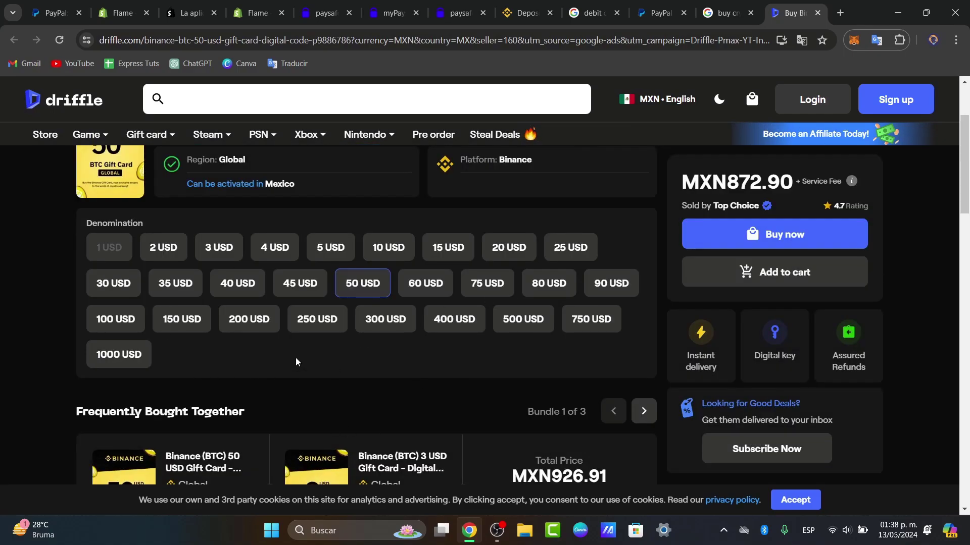
pyautogui.scroll(2, 296, 357)
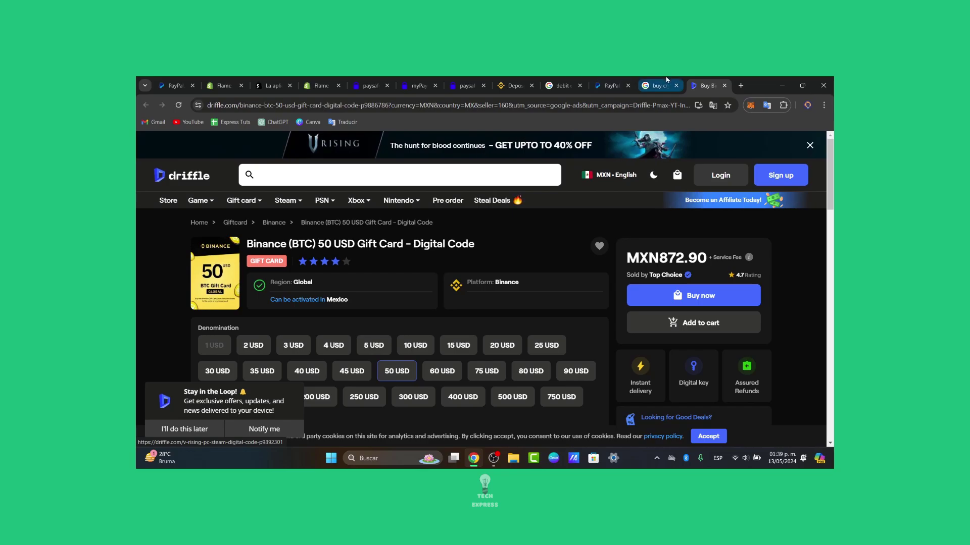
# - Show Binance's Deposit Fiat page for EUR by Bank Card (Visa) with a 2% fee
pyautogui.click(517, 81)
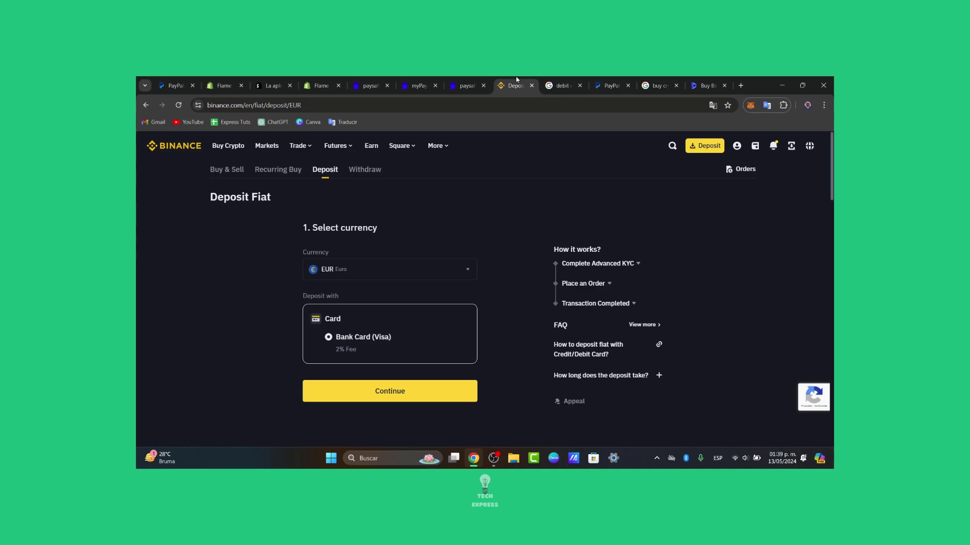